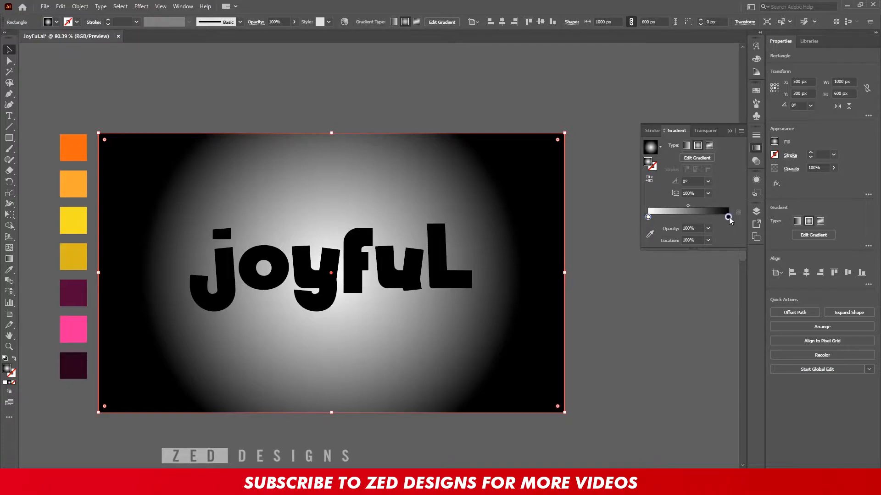
- Color the background's radial gradient with the darker orange swatch at the outer stop and the lighter orange swatch at the center stop
{"action": "left_click", "coordinate": [649, 234]}
{"action": "left_click", "coordinate": [81, 145]}
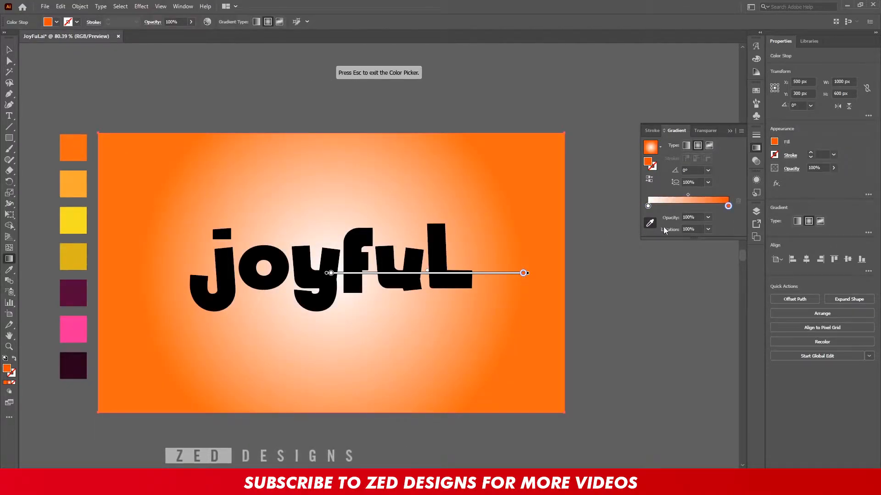
{"action": "left_click", "coordinate": [648, 207]}
{"action": "left_click", "coordinate": [73, 185]}
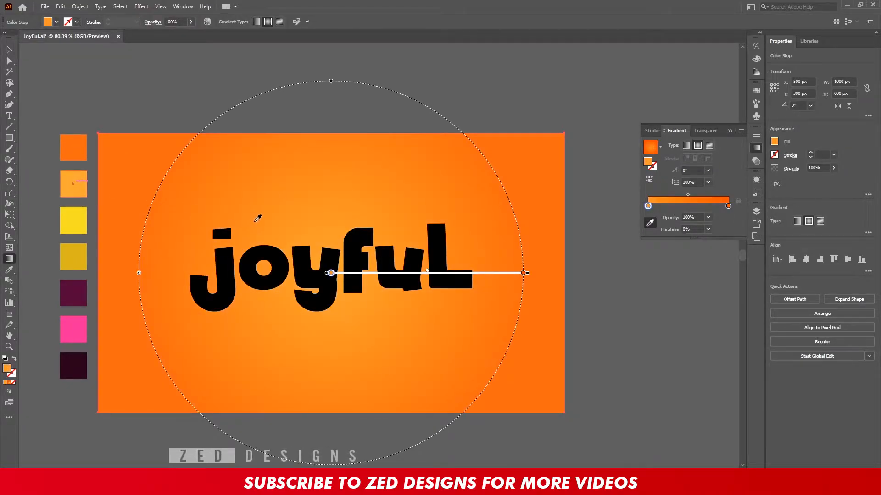
- Reshape the background gradient into a wide ellipse with about 60% aspect ratio and move its inner color stop to about 41%
{"action": "left_click_drag", "start_coordinate": [331, 82], "coordinate": [331, 119]}
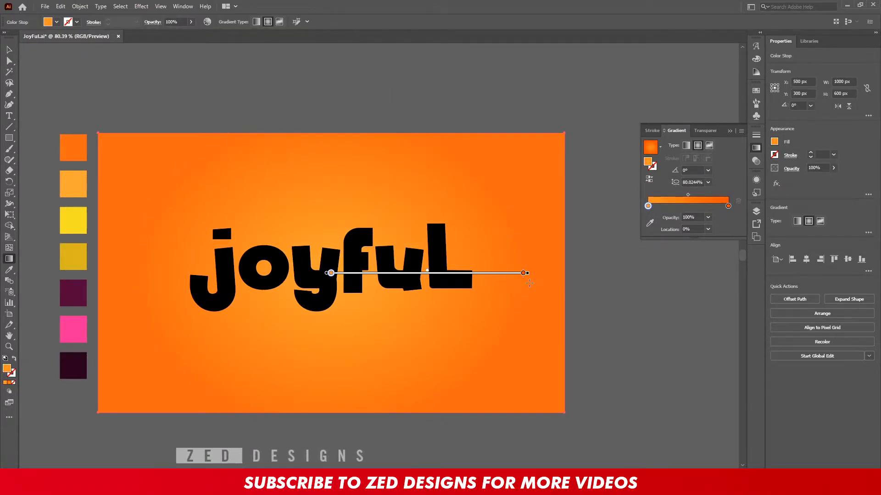
{"action": "left_click_drag", "start_coordinate": [528, 275], "coordinate": [609, 274]}
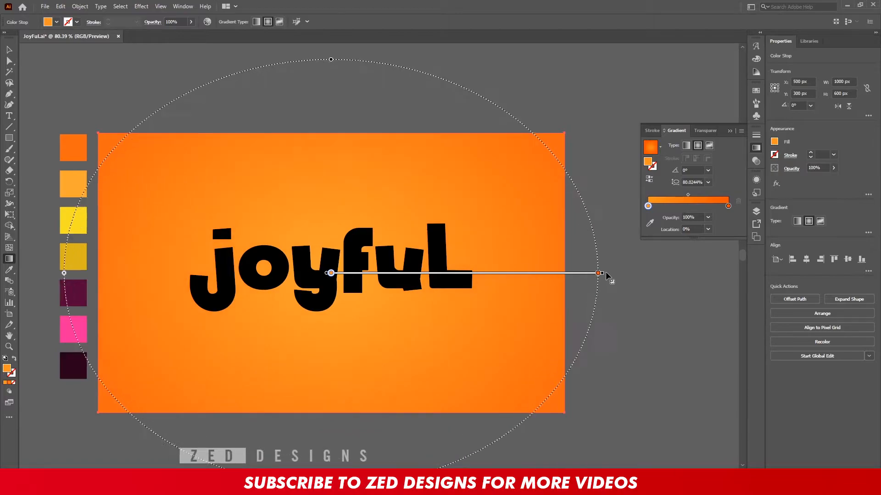
{"action": "left_click_drag", "start_coordinate": [331, 52], "coordinate": [332, 105]}
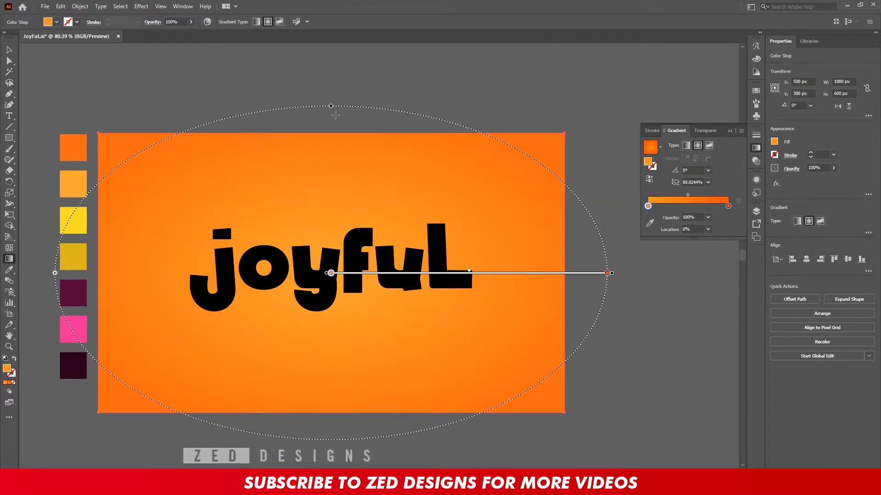
{"action": "left_click_drag", "start_coordinate": [331, 274], "coordinate": [444, 273]}
{"action": "left_click_drag", "start_coordinate": [527, 275], "coordinate": [562, 273]}
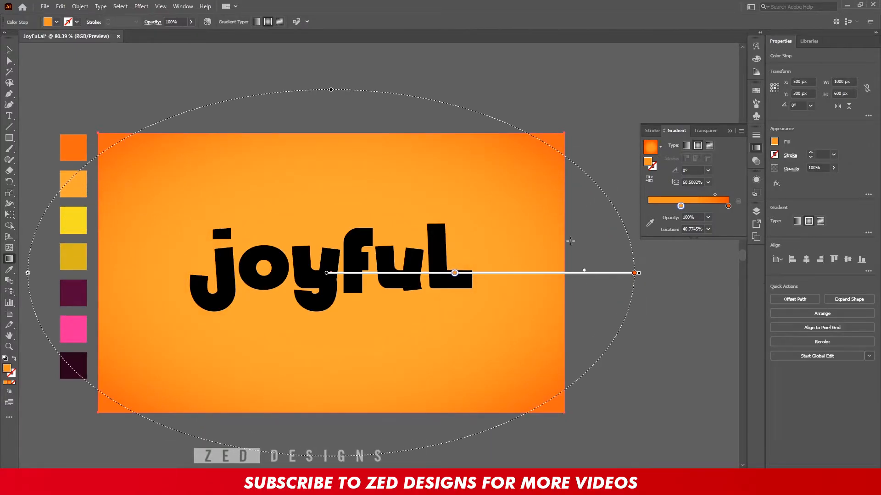
{"action": "key", "text": "v"}
{"action": "left_click", "coordinate": [565, 108]}
- Fill the "joyful" text with the bright yellow sampled from the third palette swatch
{"action": "left_click", "coordinate": [437, 256]}
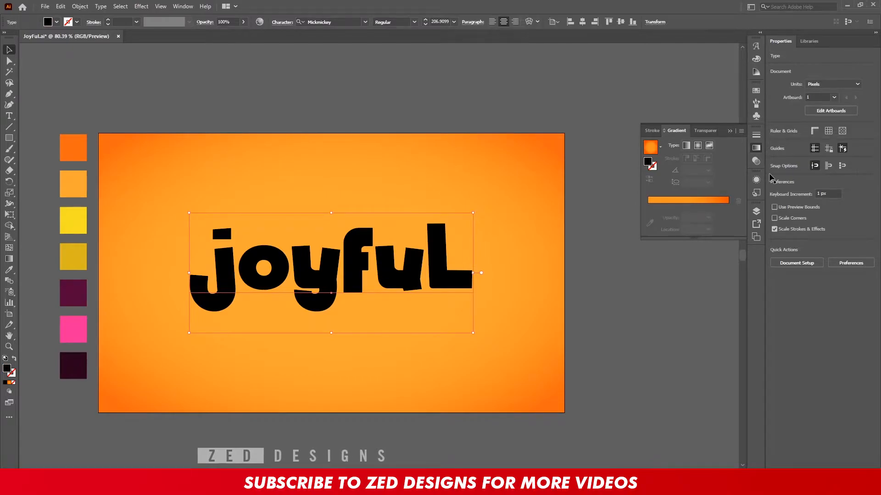
{"action": "left_click", "coordinate": [756, 180]}
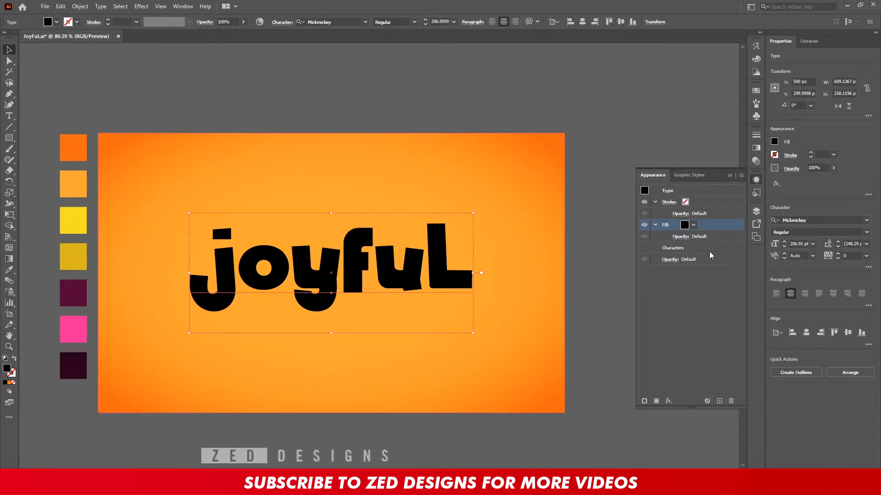
{"action": "key", "text": "i"}
{"action": "left_click", "coordinate": [73, 219]}
{"action": "key", "text": "v"}
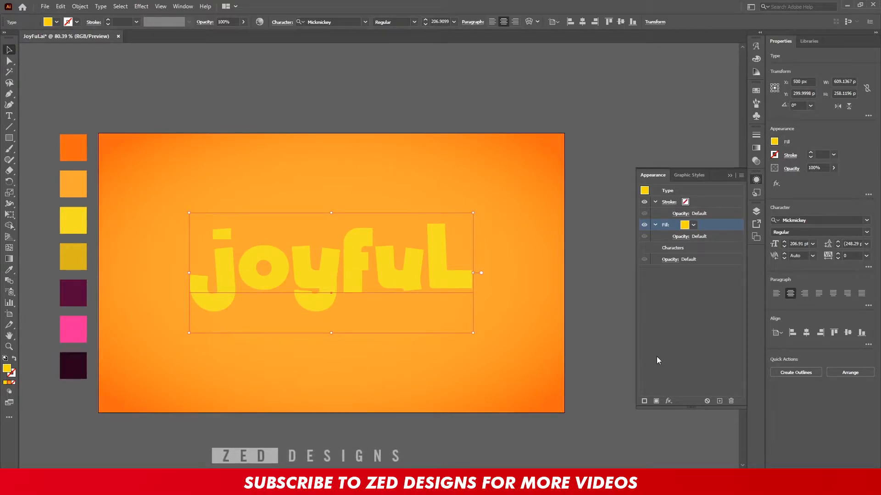
- Add two duplicate fills to the text's appearance and recolor the topmost fill red
{"action": "left_click", "coordinate": [719, 401]}
{"action": "left_click", "coordinate": [720, 401]}
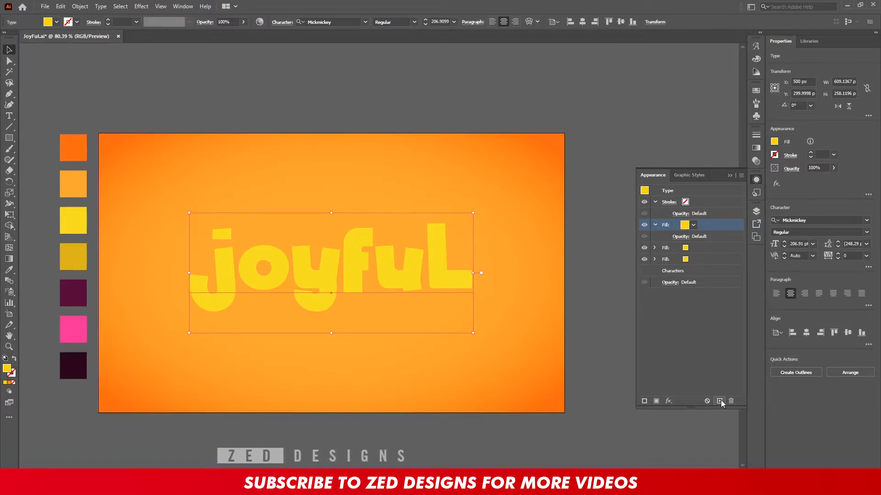
{"action": "left_click", "coordinate": [714, 246]}
{"action": "left_click", "coordinate": [710, 228]}
{"action": "left_click", "coordinate": [692, 225]}
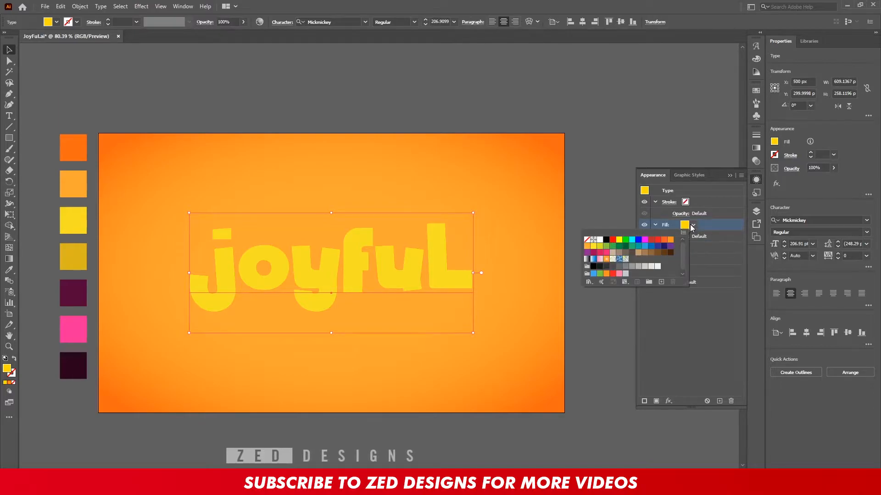
{"action": "left_click", "coordinate": [652, 239]}
{"action": "left_click", "coordinate": [708, 232]}
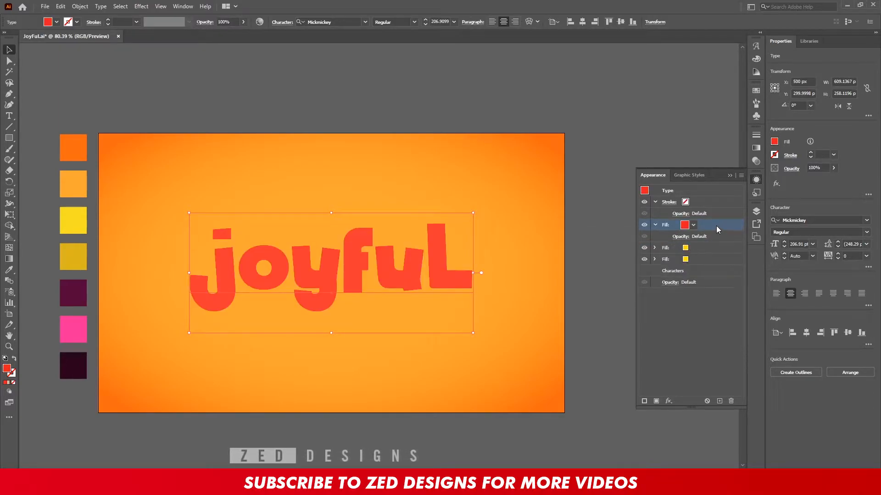
- Apply an Offset Path effect of -4 px with Miter joins to the text's top fill
{"action": "left_click", "coordinate": [669, 400]}
{"action": "mouse_move", "coordinate": [711, 226]}
{"action": "left_click", "coordinate": [773, 225]}
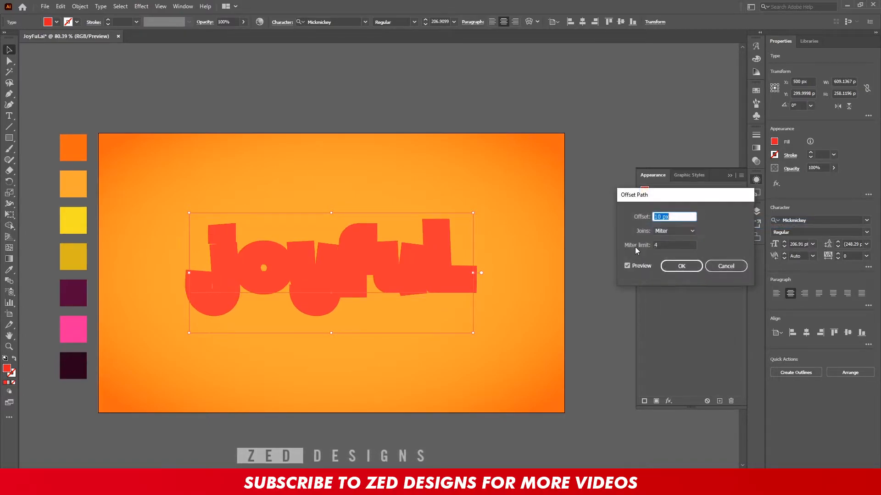
{"action": "type", "text": "-2"}
{"action": "key", "text": "Tab"}
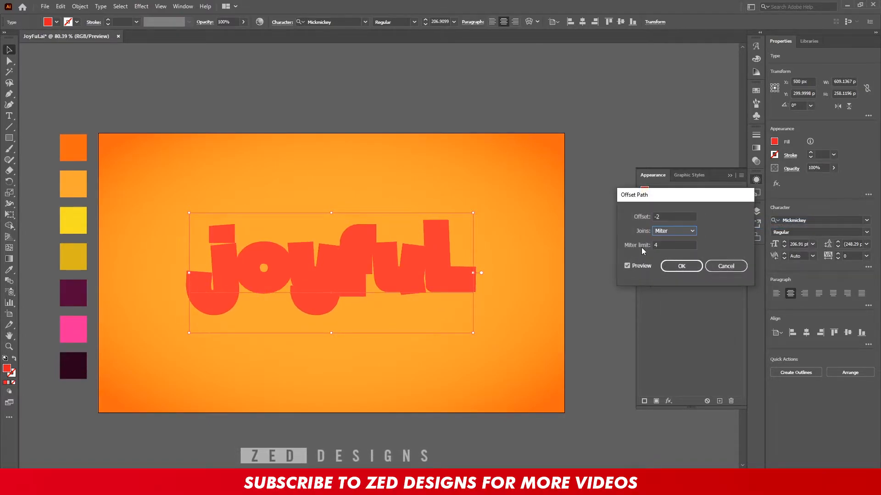
{"action": "key", "text": "shift+Tab"}
{"action": "key", "text": "Down"}
{"action": "key", "text": "Down"}
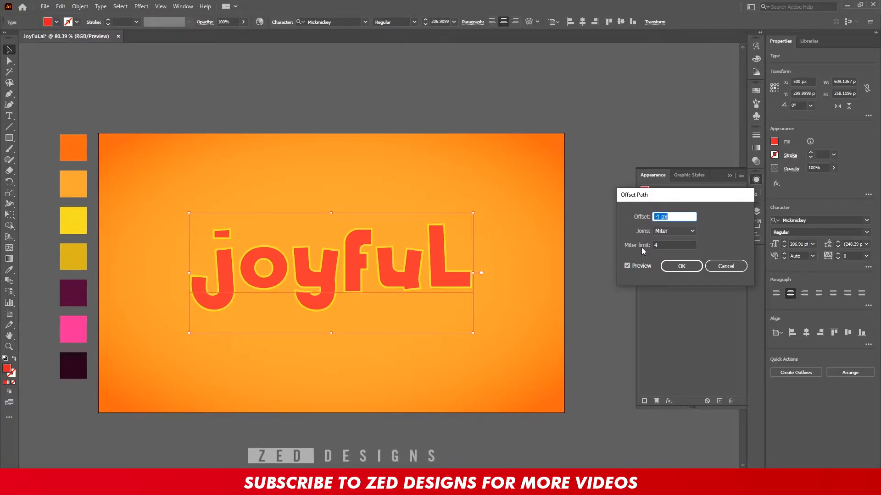
{"action": "left_click", "coordinate": [690, 266]}
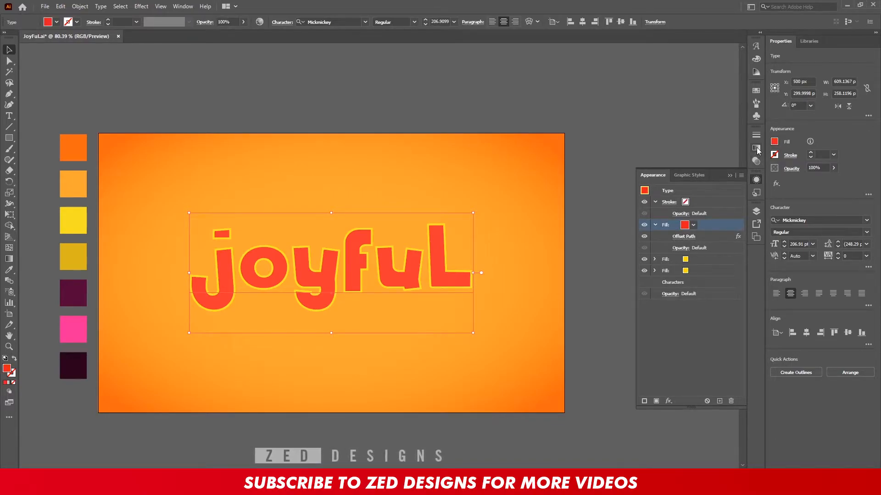
- Recolor the text's top fill with the bright yellow palette swatch
{"action": "key", "text": "i"}
{"action": "left_click", "coordinate": [72, 220]}
{"action": "key", "text": "v"}
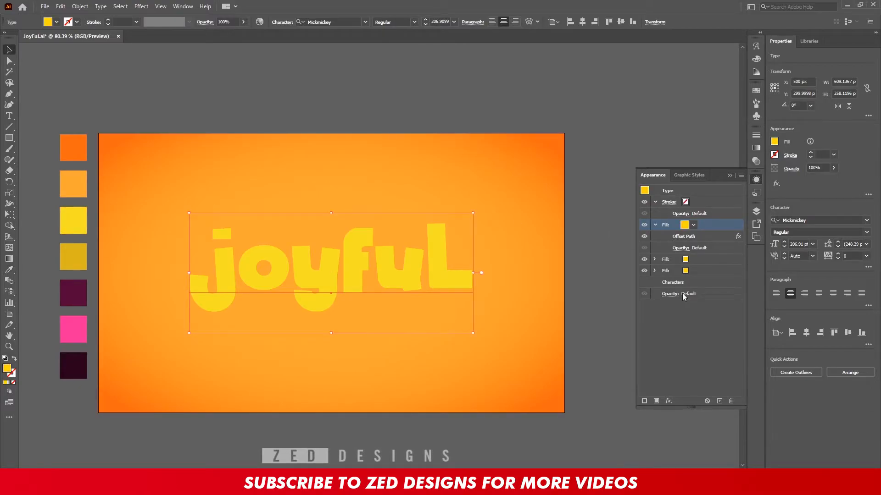
- Turn the text's top fill into a linear gradient and set both of its color stops to 0% opacity
{"action": "left_click", "coordinate": [757, 152]}
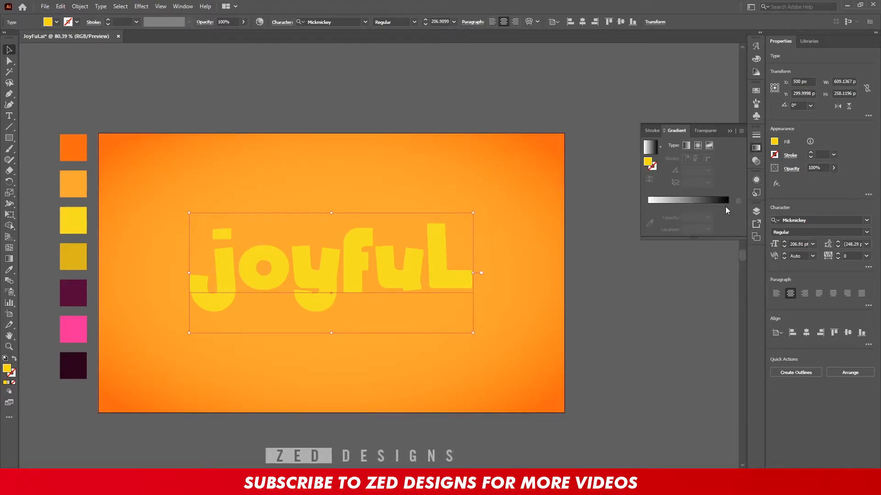
{"action": "left_click", "coordinate": [725, 207]}
{"action": "left_click", "coordinate": [718, 238]}
{"action": "left_click", "coordinate": [647, 217]}
{"action": "left_click", "coordinate": [707, 228]}
{"action": "left_click", "coordinate": [718, 238]}
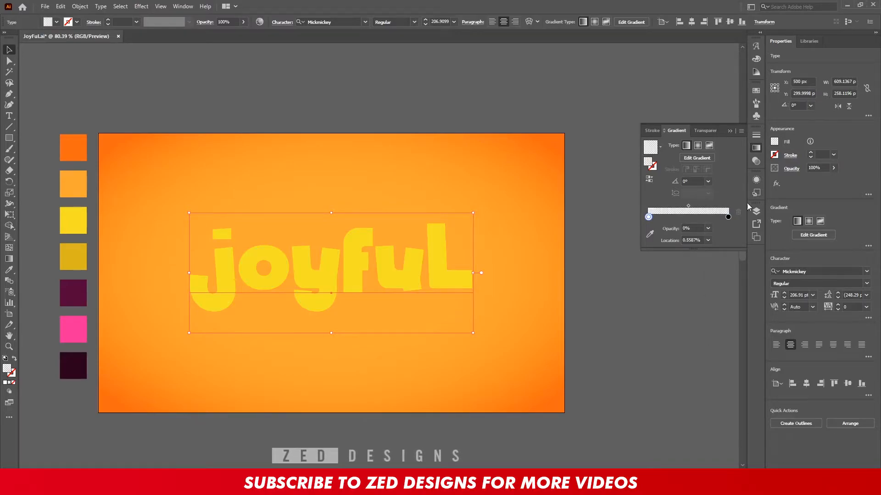
- Add an Inner Glow effect to the transparent top fill using Screen mode, 75% opacity and 5 px edge blur
{"action": "left_click", "coordinate": [757, 179]}
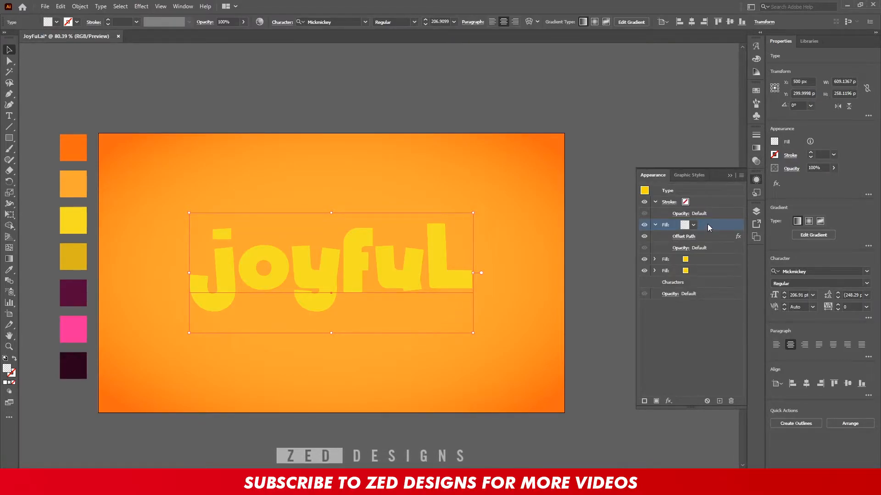
{"action": "left_click", "coordinate": [668, 401]}
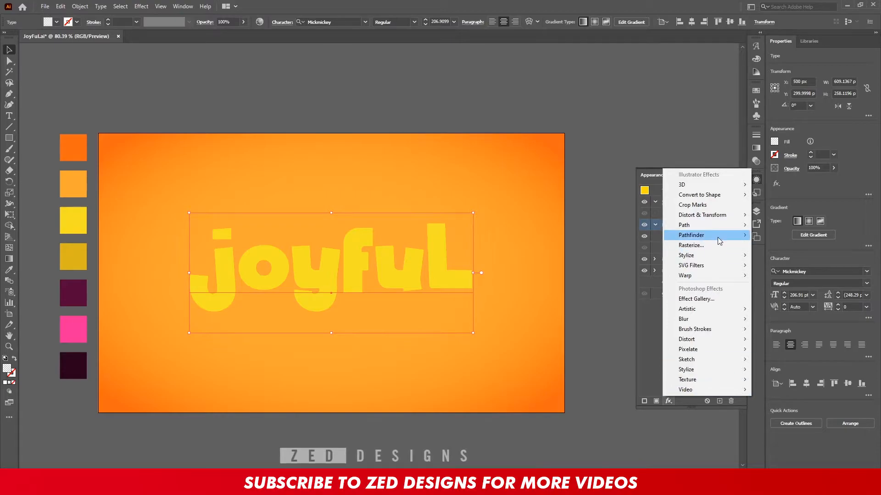
{"action": "mouse_move", "coordinate": [716, 255]}
{"action": "left_click", "coordinate": [779, 275]}
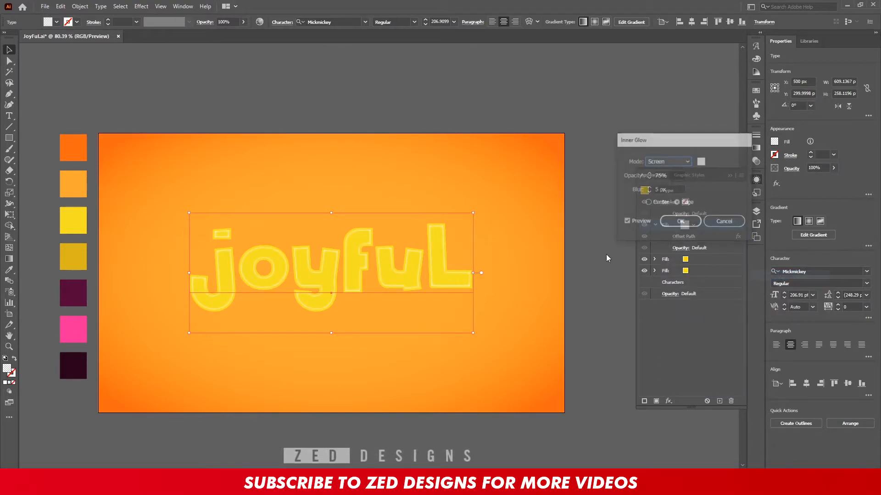
{"action": "left_click", "coordinate": [680, 224]}
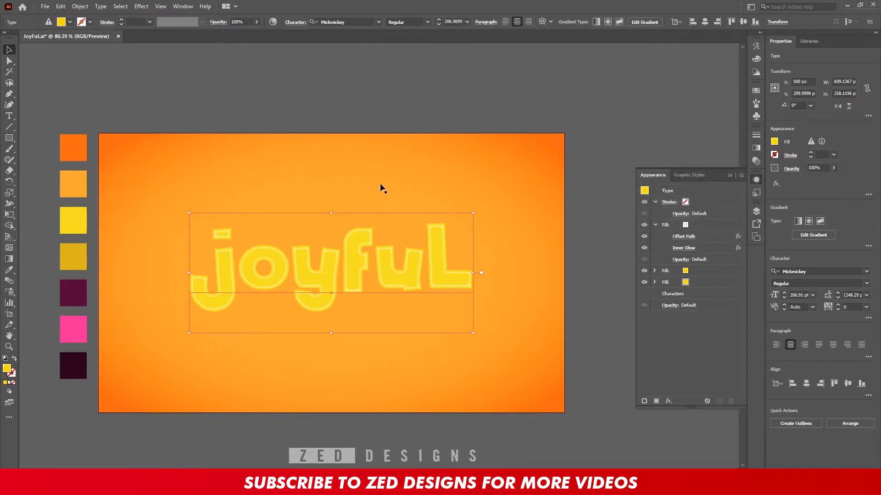
- Copy the hex code of the darker orange swatch and set the text's Inner Glow color to FF4E00
{"action": "left_click", "coordinate": [72, 146]}
{"action": "double_click", "coordinate": [7, 369]}
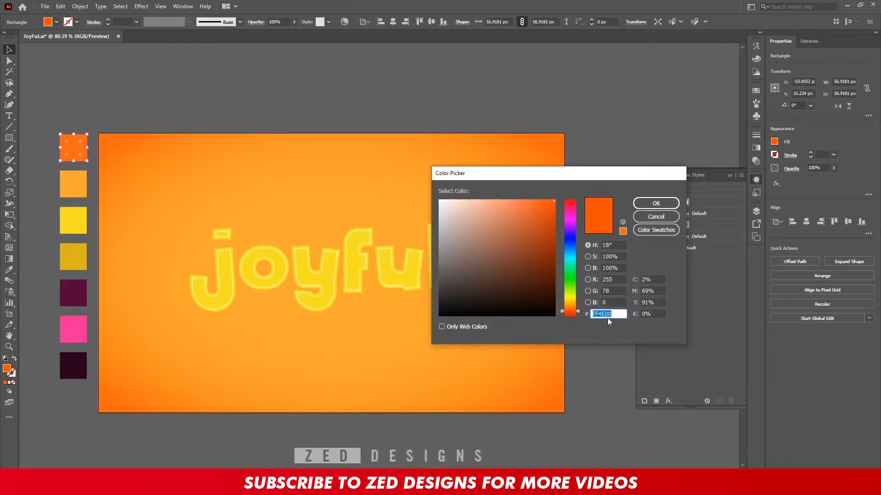
{"action": "left_click", "coordinate": [656, 217]}
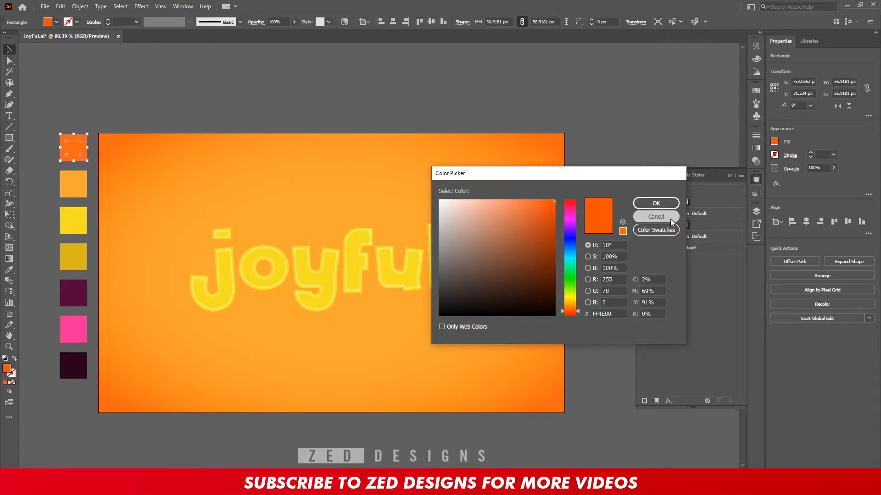
{"action": "left_click", "coordinate": [386, 259]}
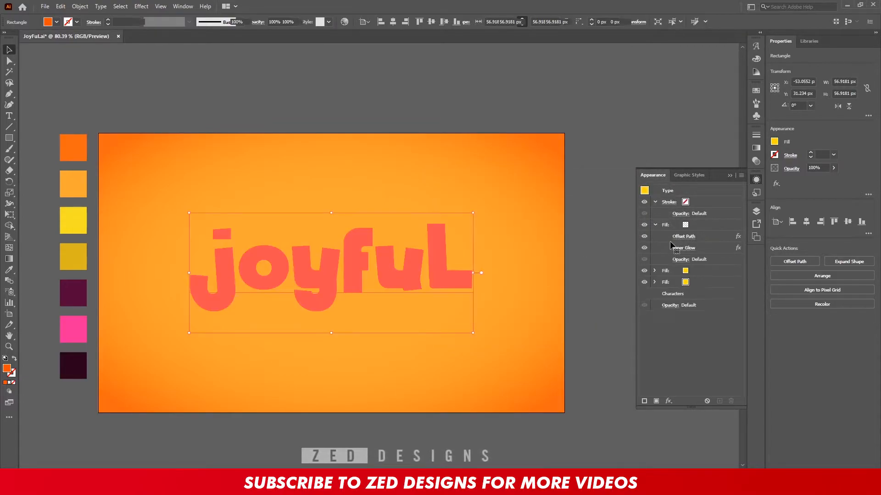
{"action": "left_click", "coordinate": [719, 227]}
{"action": "left_click", "coordinate": [684, 248]}
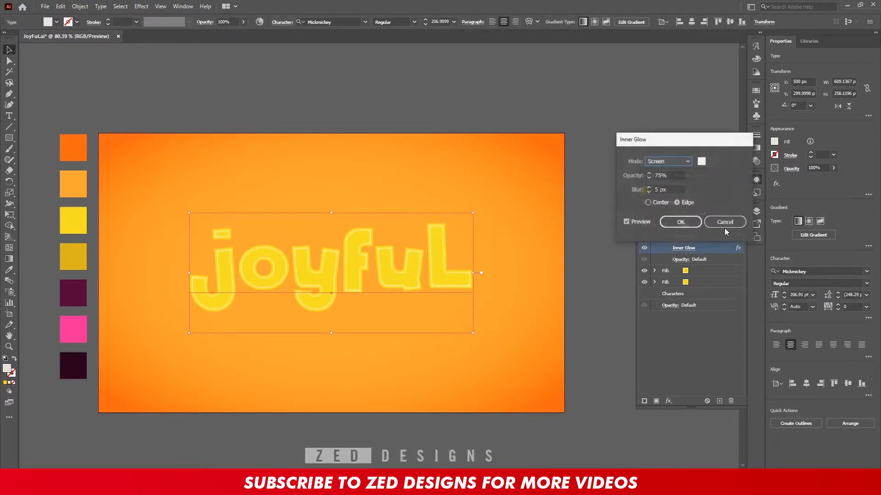
{"action": "left_click", "coordinate": [701, 161]}
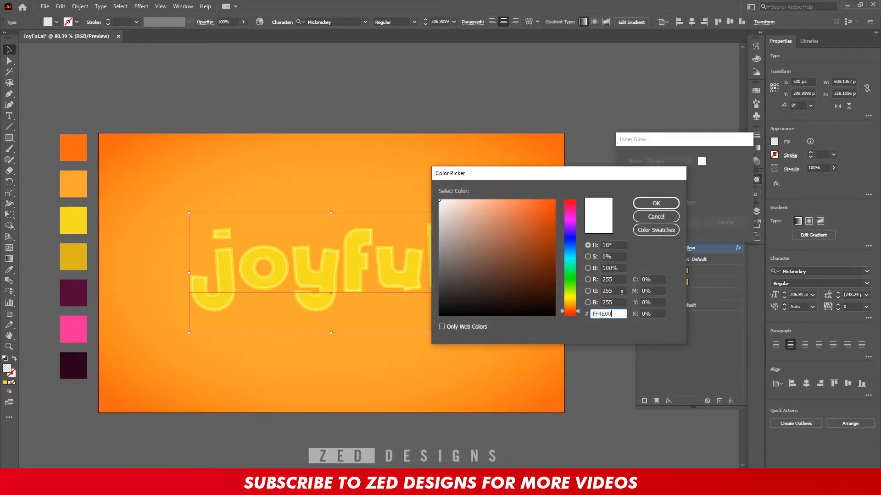
{"action": "type", "text": "FF4E00"}
{"action": "key", "text": "Tab"}
{"action": "left_click", "coordinate": [656, 203]}
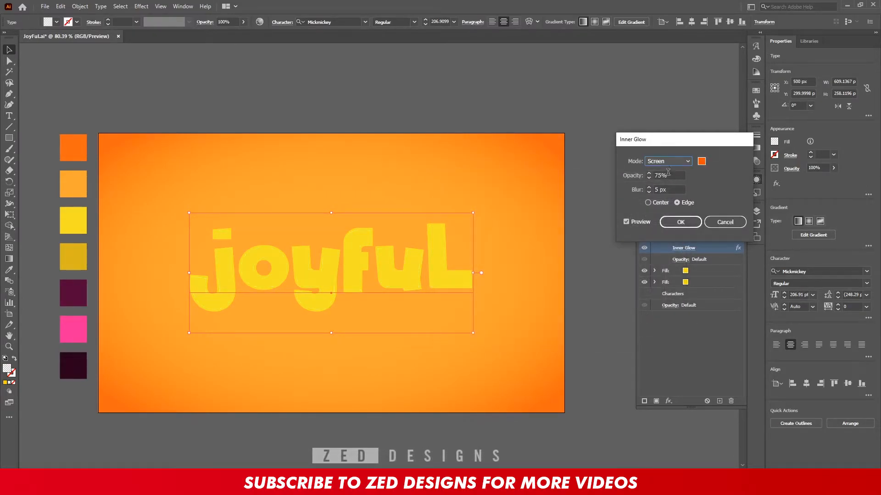
- Switch the Inner Glow to Normal mode with 8 px blur and 100% opacity
{"action": "left_click", "coordinate": [676, 176]}
{"action": "left_click", "coordinate": [668, 161]}
{"action": "left_click", "coordinate": [664, 169]}
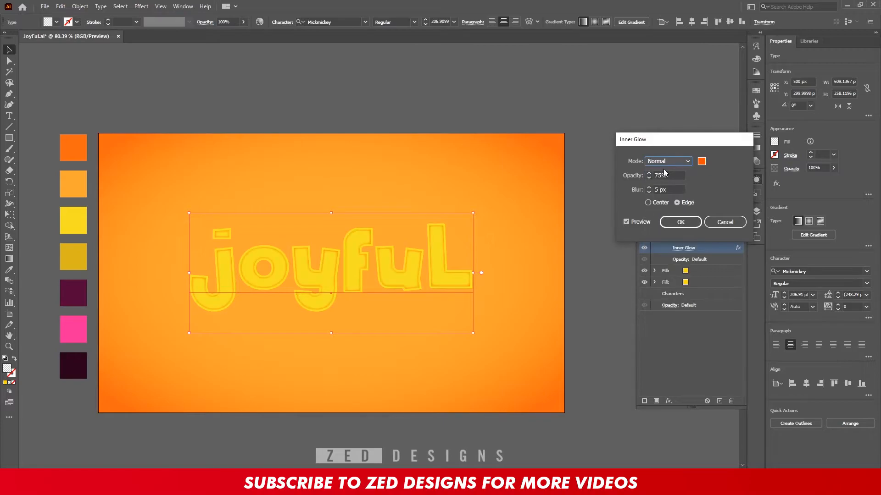
{"action": "left_click_drag", "start_coordinate": [671, 177], "coordinate": [637, 174]}
{"action": "key", "text": "Tab"}
{"action": "type", "text": "8"}
{"action": "key", "text": "Tab"}
{"action": "key", "text": "shift+Tab"}
{"action": "key", "text": "shift+Tab"}
{"action": "type", "text": "100"}
{"action": "key", "text": "Tab"}
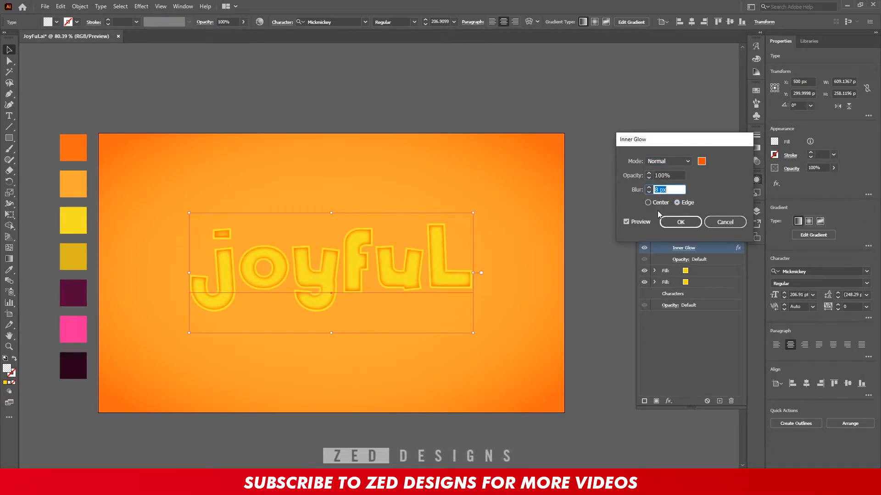
- Set the Inner Glow opacity to 70% and apply the effect settings
{"action": "key", "text": "shift+Tab"}
{"action": "key", "text": "Tab"}
{"action": "key", "text": "shift+Tab"}
{"action": "type", "text": "70"}
{"action": "key", "text": "Tab"}
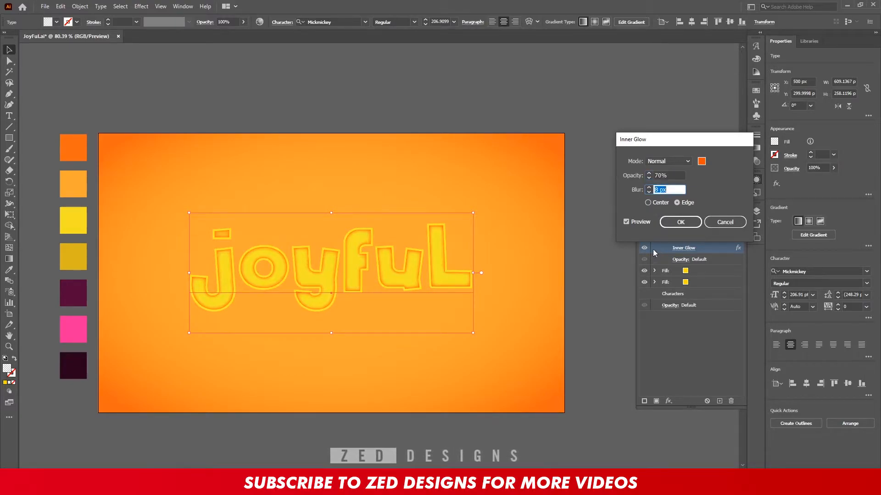
{"action": "left_click", "coordinate": [681, 223]}
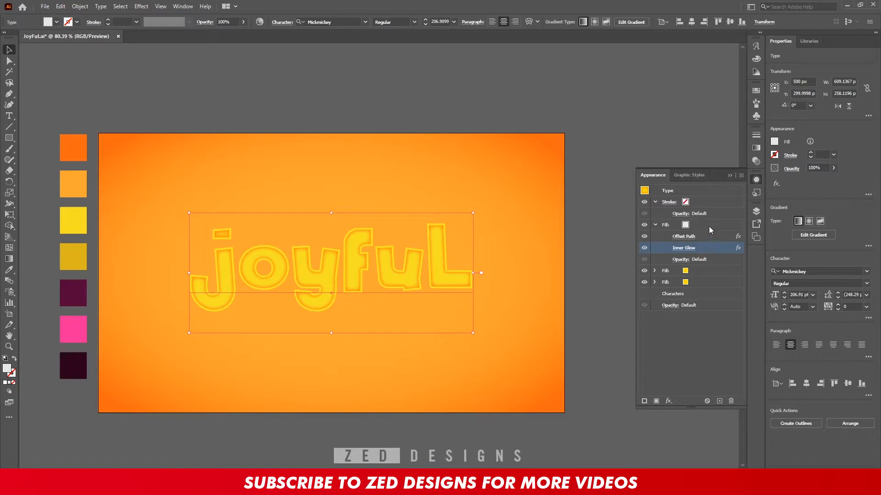
- Collapse the transparent glow fill and move the middle yellow fill above it in the text's appearance stack
{"action": "left_click", "coordinate": [662, 227]}
{"action": "left_click", "coordinate": [655, 224]}
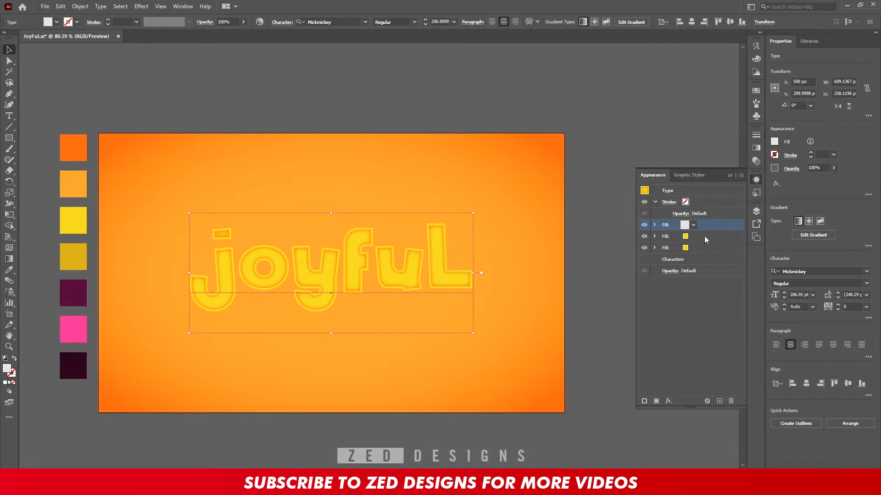
{"action": "left_click", "coordinate": [704, 240]}
{"action": "left_click_drag", "start_coordinate": [714, 240], "coordinate": [704, 220]}
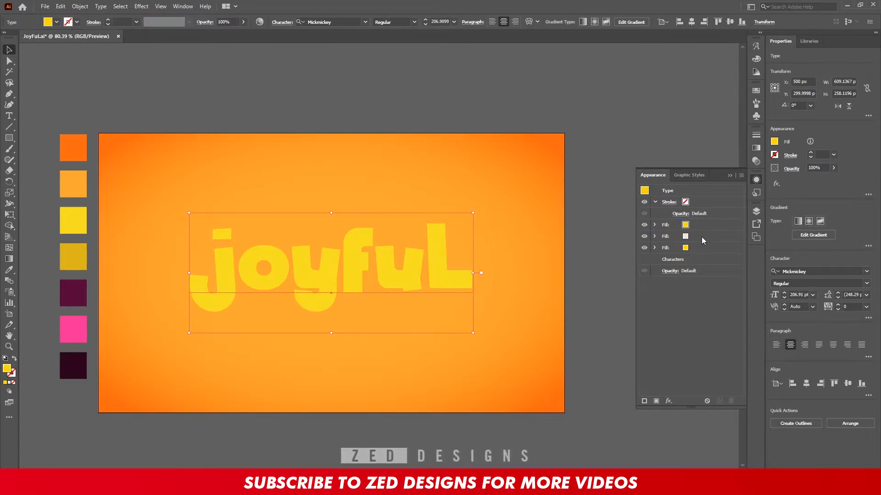
- Apply the pink-to-transparent linear gradient preset to the text's top fill and open its transparent end stop for color editing
{"action": "left_click", "coordinate": [755, 148]}
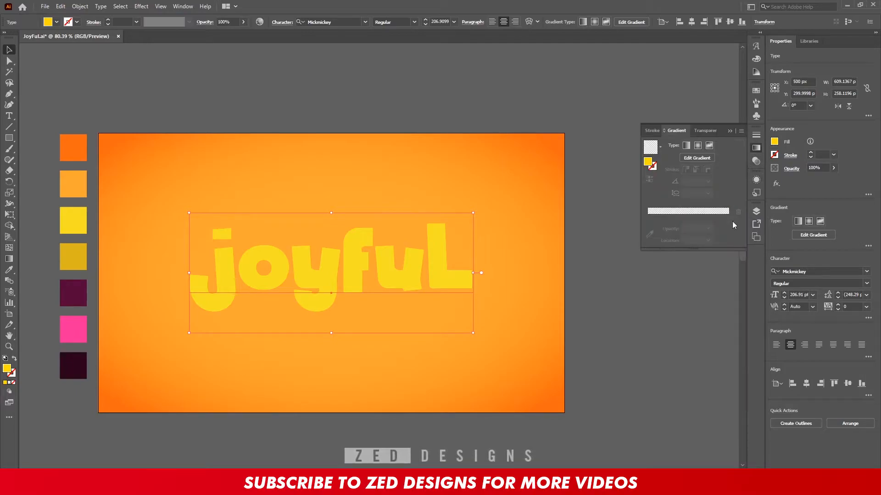
{"action": "left_click", "coordinate": [661, 147]}
{"action": "left_click_drag", "start_coordinate": [656, 182], "coordinate": [658, 158]}
{"action": "left_click", "coordinate": [631, 194]}
{"action": "left_click", "coordinate": [728, 217]}
{"action": "double_click", "coordinate": [728, 216]}
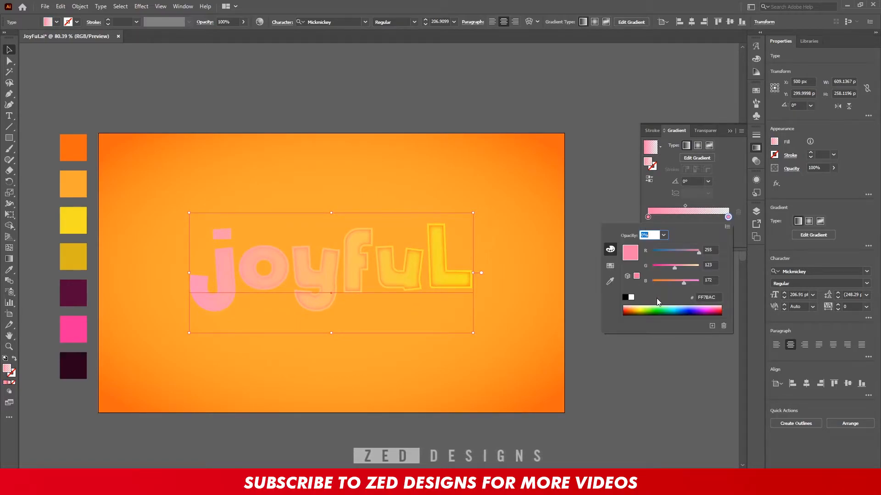
- Copy the hex code FFD900 from the bright yellow swatch and reselect the joyful text
{"action": "left_click", "coordinate": [84, 233]}
{"action": "double_click", "coordinate": [12, 368]}
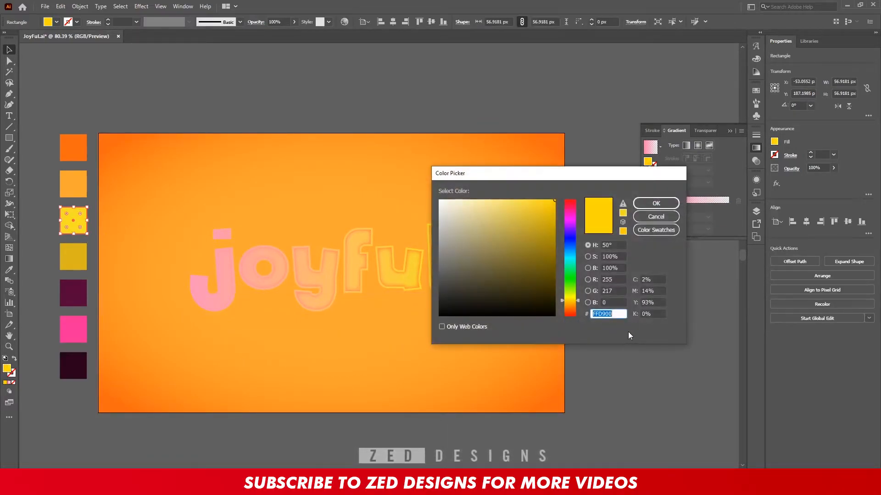
{"action": "left_click", "coordinate": [656, 203]}
{"action": "left_click", "coordinate": [419, 262]}
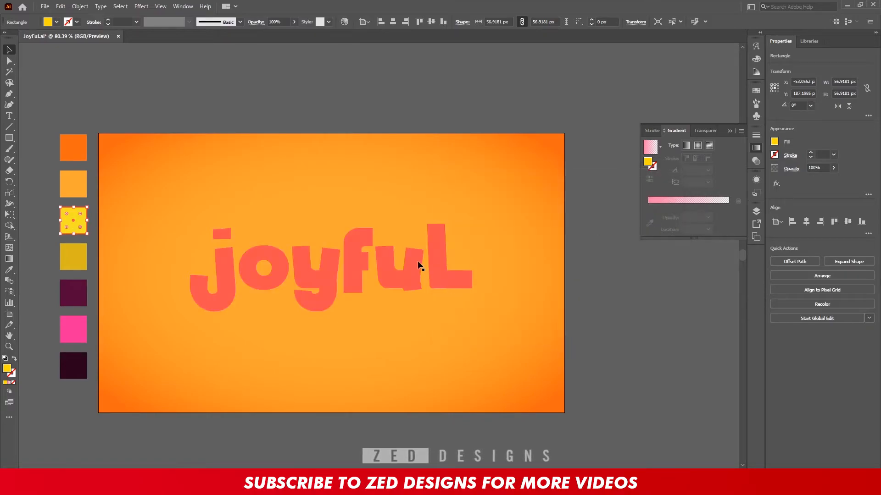
- Set the transparent end stop of the top fill's gradient to the copied yellow FFD900
{"action": "left_click", "coordinate": [756, 181]}
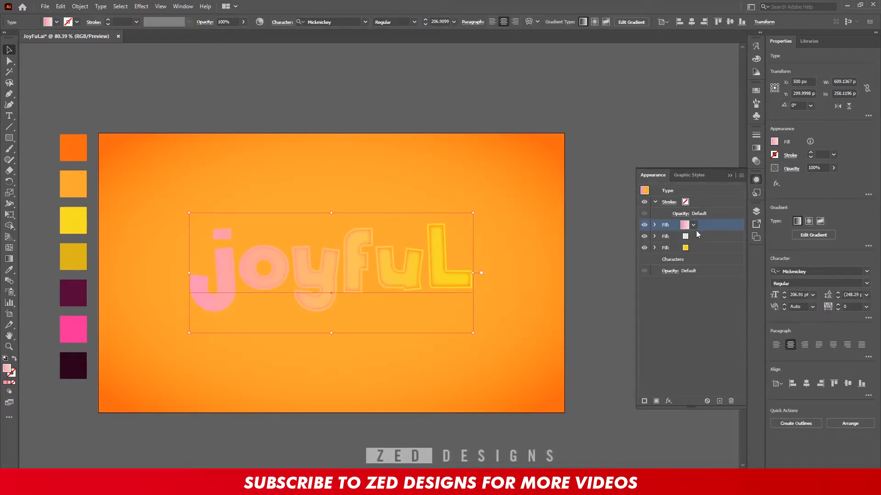
{"action": "left_click", "coordinate": [756, 148]}
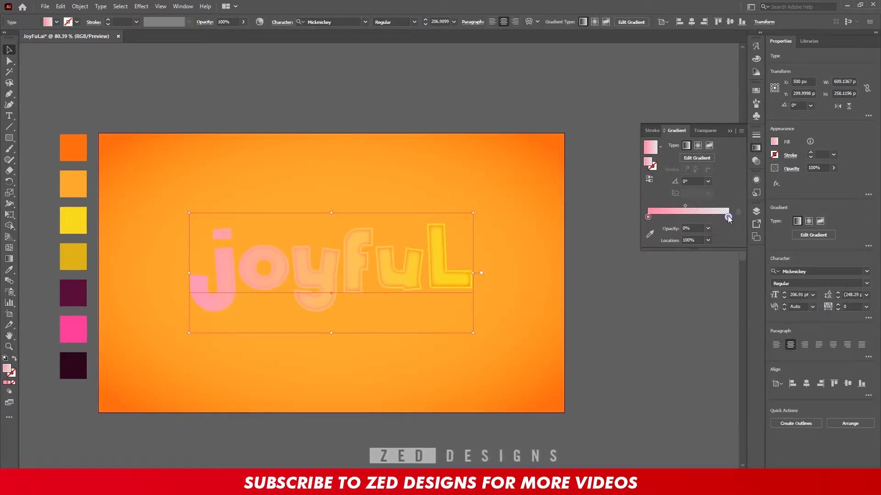
{"action": "double_click", "coordinate": [728, 217]}
{"action": "left_click_drag", "start_coordinate": [718, 299], "coordinate": [684, 298]}
{"action": "key", "text": "ctrl+v"}
{"action": "left_click", "coordinate": [727, 187]}
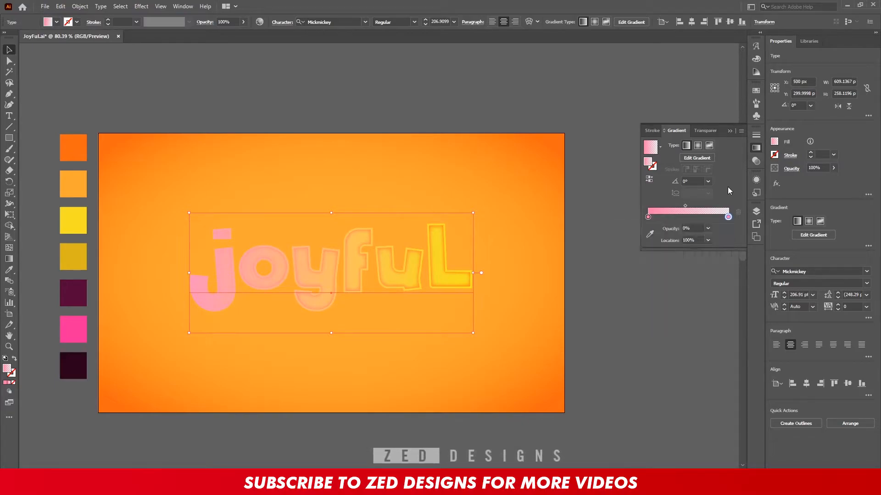
- Set the gradient's opaque start stop to FFD900 and the gradient angle to 90°
{"action": "double_click", "coordinate": [648, 217]}
{"action": "left_click_drag", "start_coordinate": [719, 298], "coordinate": [681, 297]}
{"action": "key", "text": "ctrl+v"}
{"action": "left_click", "coordinate": [728, 181]}
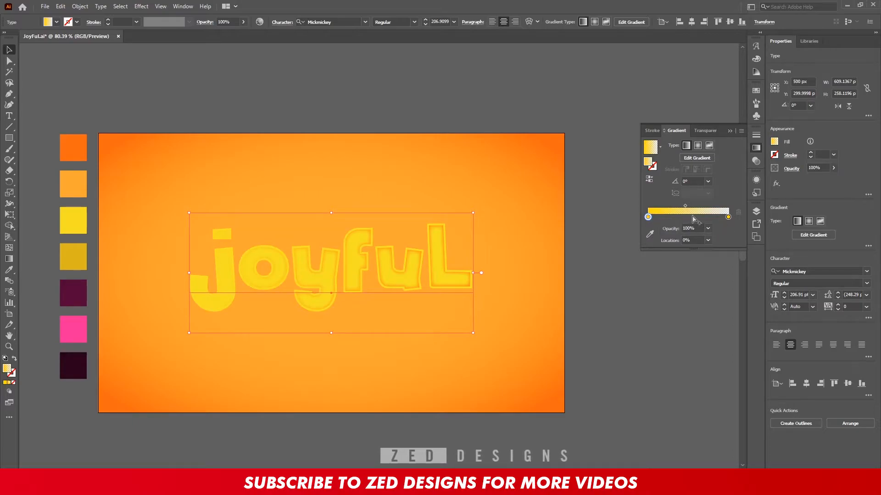
{"action": "left_click", "coordinate": [708, 181]}
{"action": "left_click", "coordinate": [717, 232]}
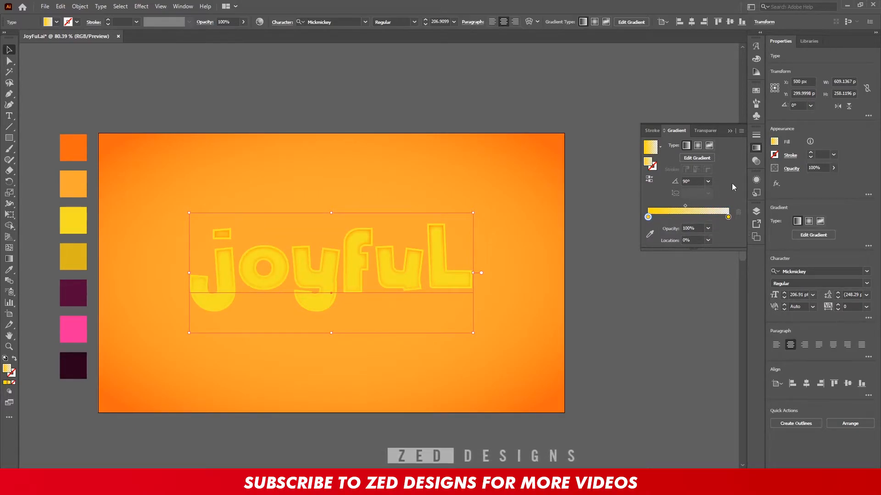
- Move the top fill's opaque stop to about a quarter of the gradient and its transparent stop to about 72%
{"action": "left_click", "coordinate": [756, 179]}
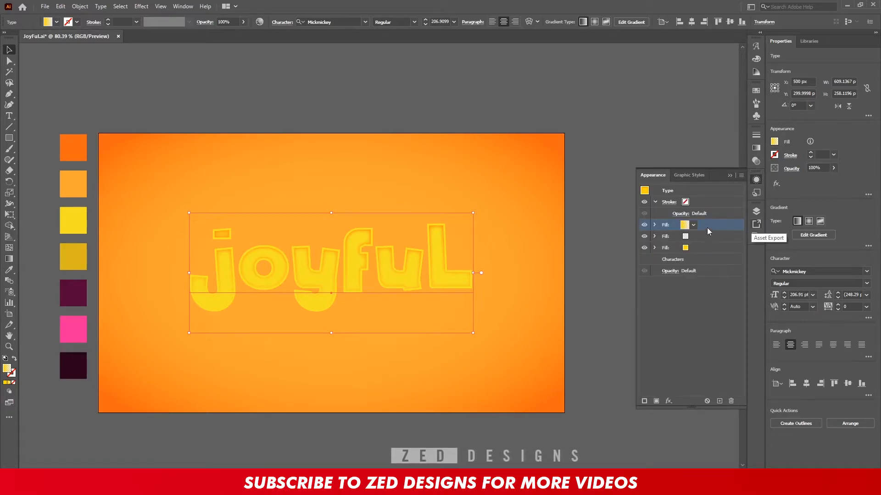
{"action": "left_click", "coordinate": [756, 148]}
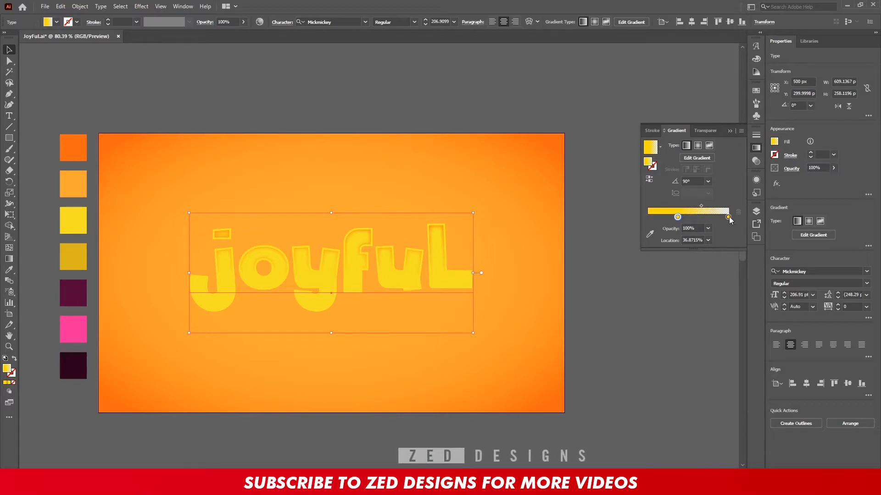
{"action": "left_click_drag", "start_coordinate": [729, 219], "coordinate": [706, 217]}
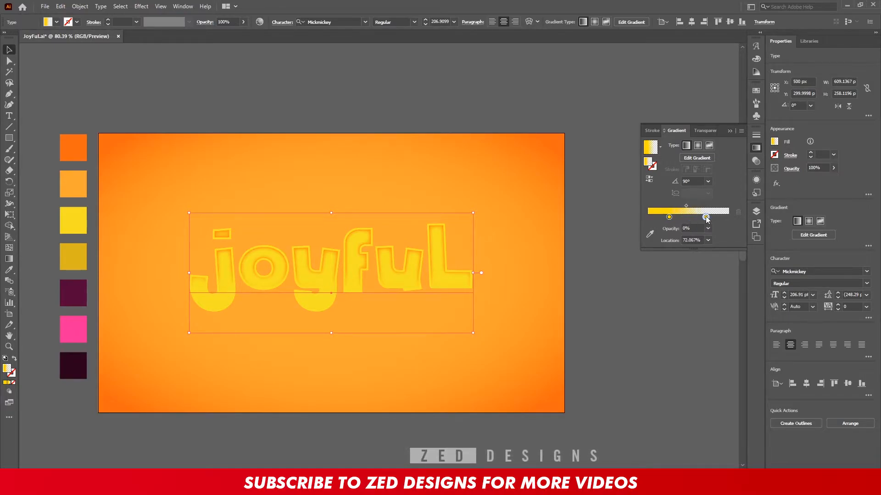
- Duplicate the text's bottom yellow fill and color the lowest copy with the darker yellow swatch
{"action": "left_click", "coordinate": [757, 179]}
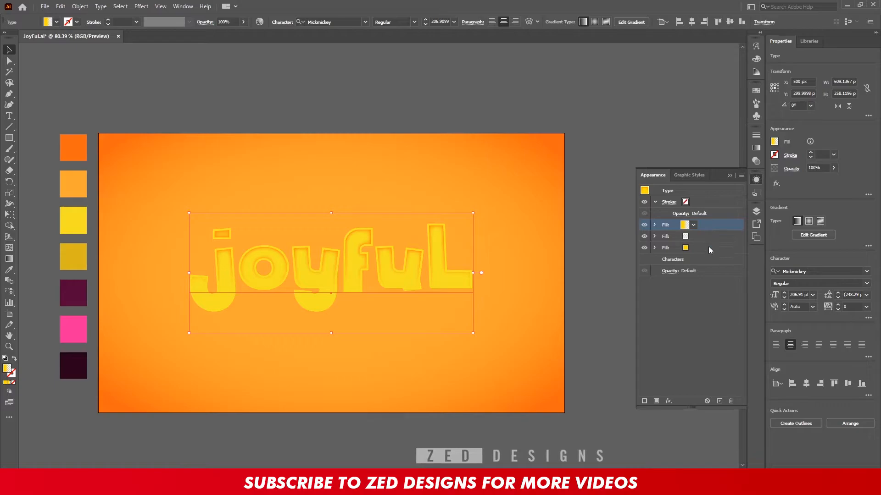
{"action": "left_click", "coordinate": [706, 248]}
{"action": "left_click", "coordinate": [720, 401]}
{"action": "left_click", "coordinate": [700, 262]}
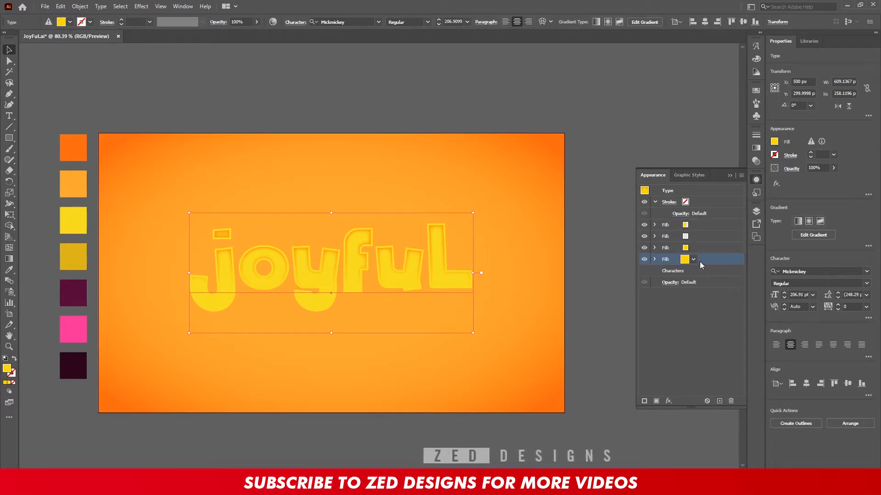
{"action": "key", "text": "i"}
{"action": "left_click", "coordinate": [77, 256]}
{"action": "key", "text": "v"}
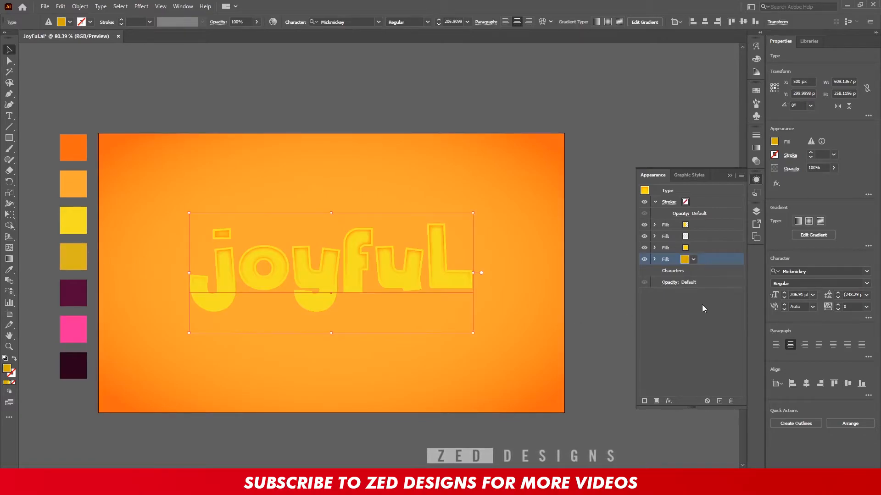
- Add a Transform effect to the dark yellow fill with 99.9% horizontal scale, 0.3 px vertical move and 20 copies
{"action": "left_click", "coordinate": [666, 402]}
{"action": "mouse_move", "coordinate": [713, 217]}
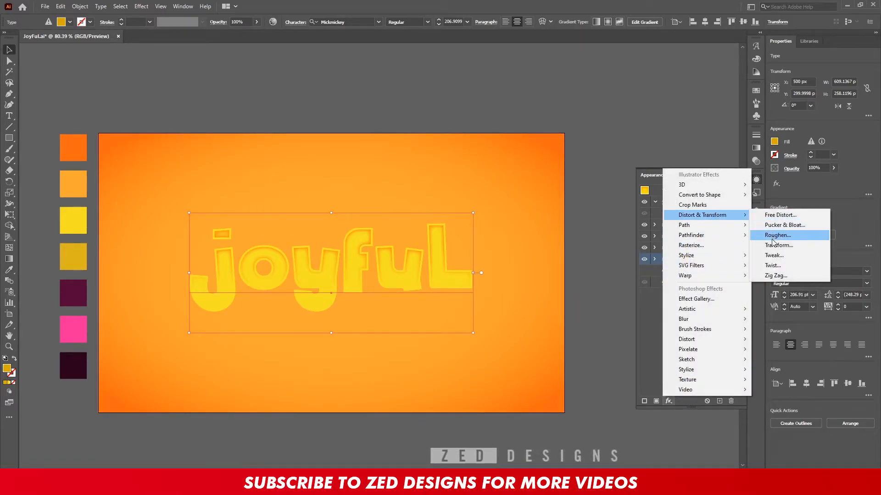
{"action": "left_click", "coordinate": [773, 245]}
{"action": "type", "text": "99.9"}
{"action": "key", "text": "Tab"}
{"action": "key", "text": "Tab"}
{"action": "key", "text": "Tab"}
{"action": "type", "text": ".3"}
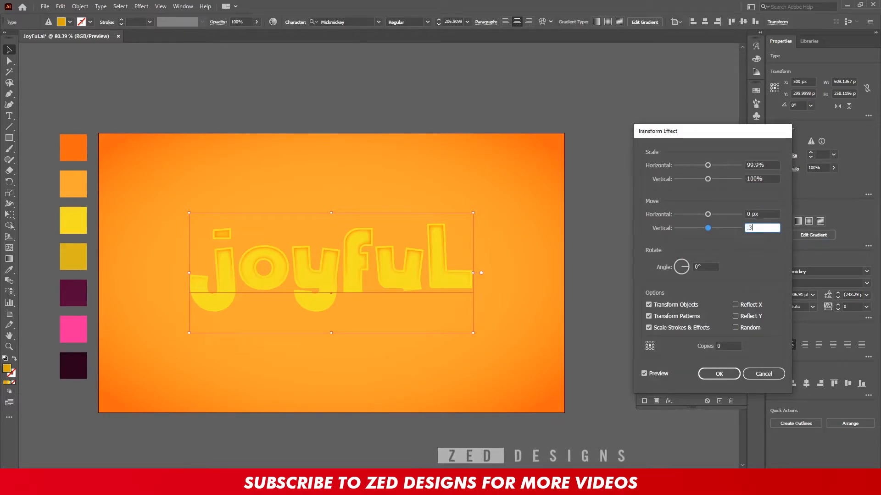
{"action": "left_click", "coordinate": [705, 346]}
{"action": "type", "text": "30"}
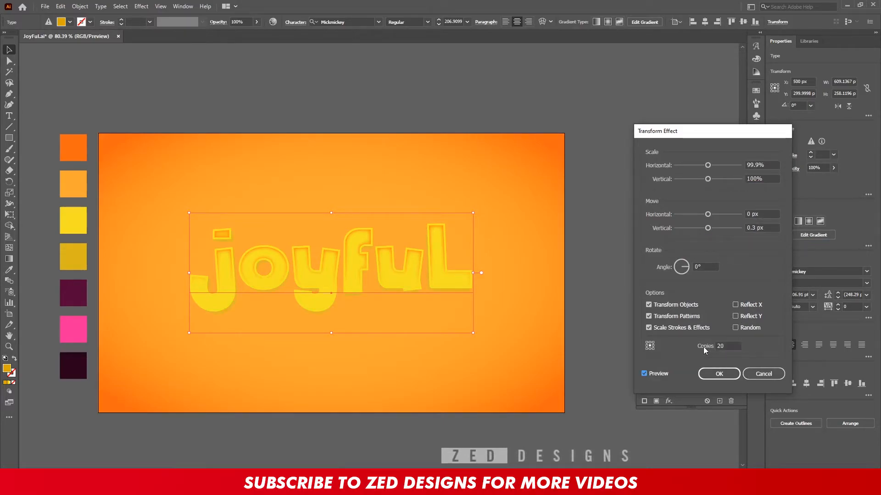
{"action": "left_click", "coordinate": [708, 375]}
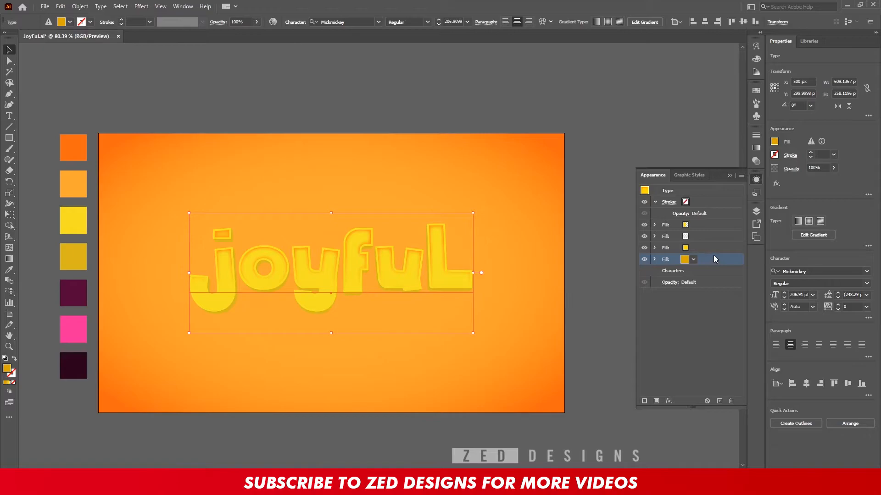
{"action": "left_click", "coordinate": [719, 401]}
{"action": "left_click", "coordinate": [703, 272]}
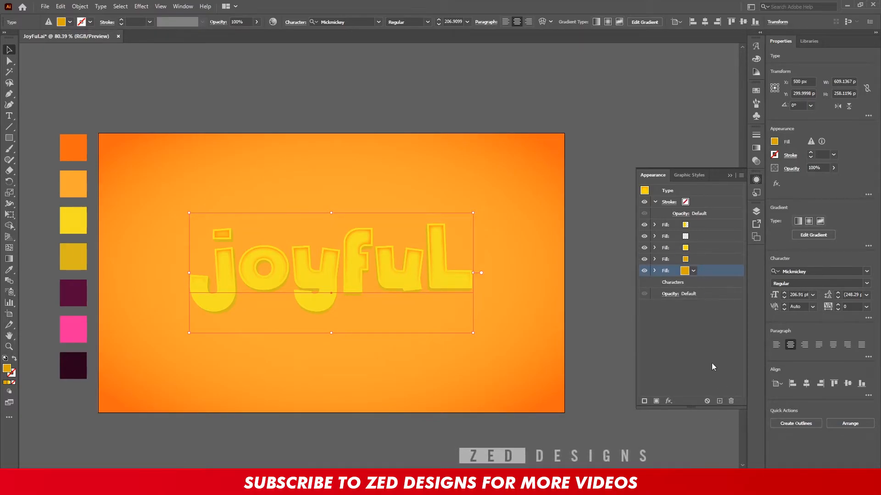
{"action": "left_click", "coordinate": [732, 402]}
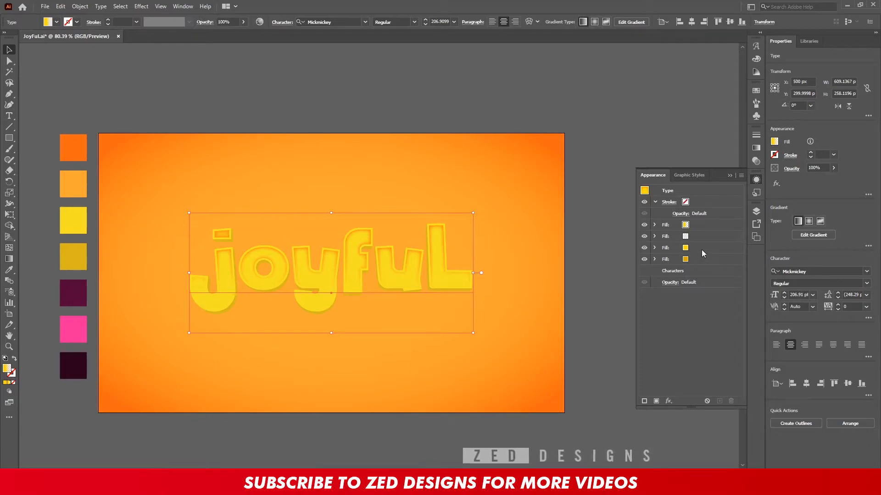
- Duplicate the solid yellow fill, move the copy to the bottom of the stack and color it with the dark purple swatch
{"action": "left_click", "coordinate": [701, 249]}
{"action": "left_click", "coordinate": [719, 401]}
{"action": "left_click_drag", "start_coordinate": [707, 261], "coordinate": [708, 281]}
{"action": "left_click", "coordinate": [703, 271]}
{"action": "key", "text": "i"}
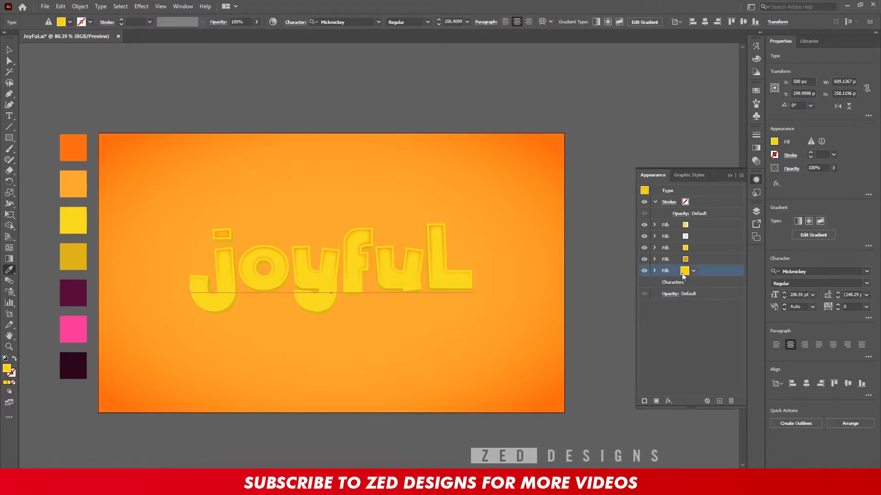
{"action": "left_click", "coordinate": [77, 294]}
{"action": "key", "text": "v"}
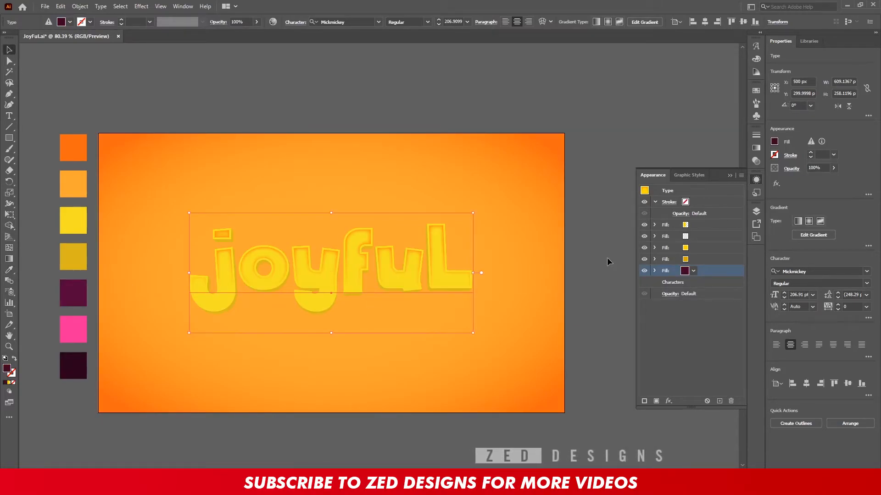
- Apply the white-to-black linear gradient preset to the text's lowest fill
{"action": "left_click", "coordinate": [756, 149]}
{"action": "left_click", "coordinate": [660, 147]}
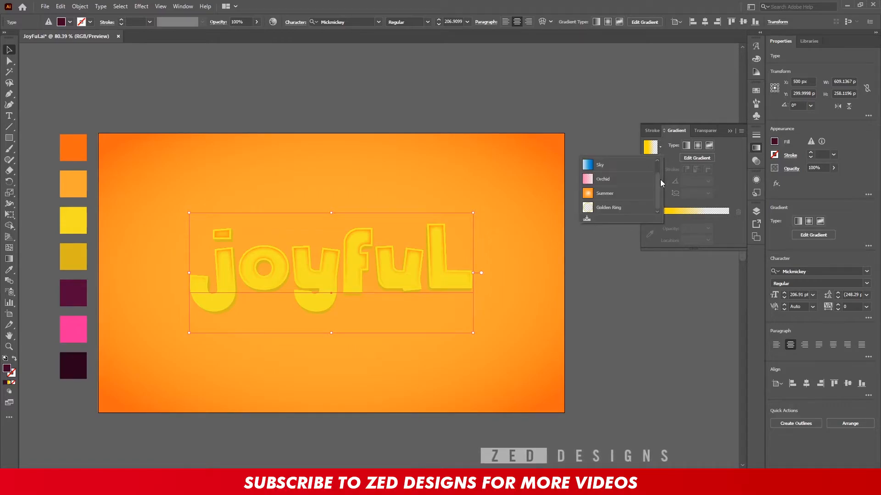
{"action": "left_click_drag", "start_coordinate": [659, 179], "coordinate": [659, 165]}
{"action": "left_click", "coordinate": [607, 165]}
{"action": "left_click", "coordinate": [726, 217]}
{"action": "left_click", "coordinate": [738, 212]}
- Sample the dark purple swatch for the gradient's black end stop and the pink swatch for its white start stop
{"action": "left_click", "coordinate": [728, 218]}
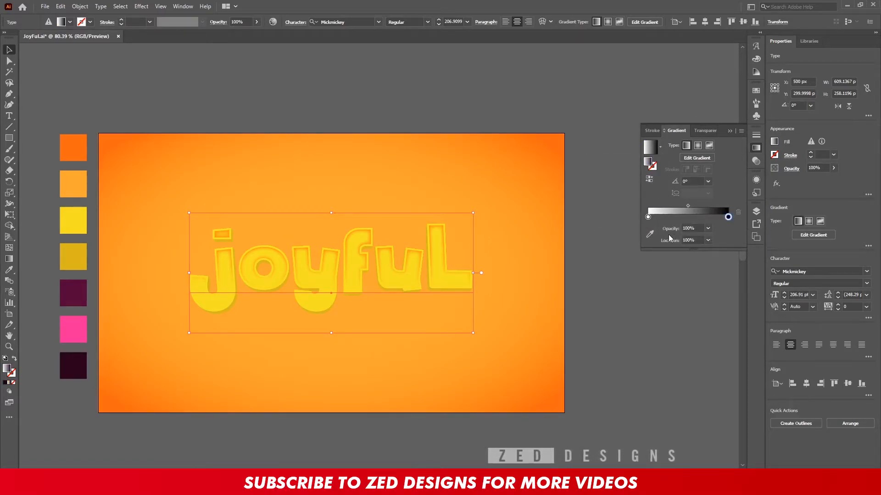
{"action": "left_click", "coordinate": [649, 234]}
{"action": "left_click", "coordinate": [73, 292]}
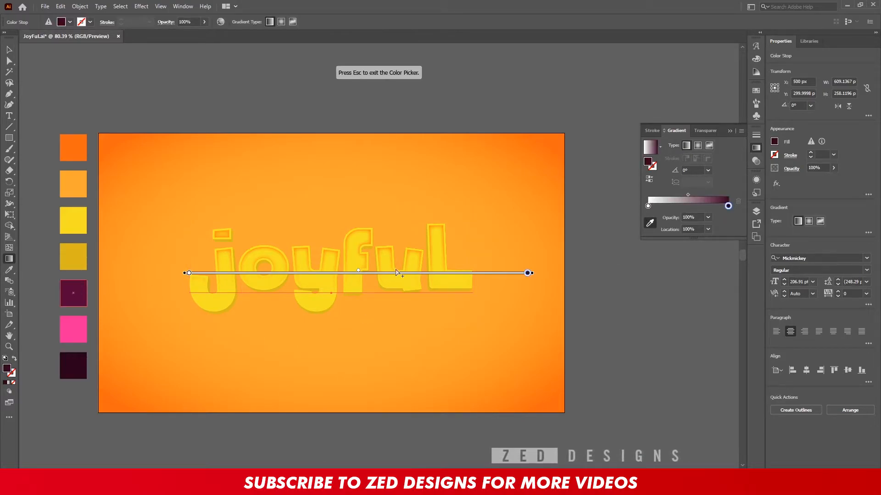
{"action": "left_click", "coordinate": [647, 206]}
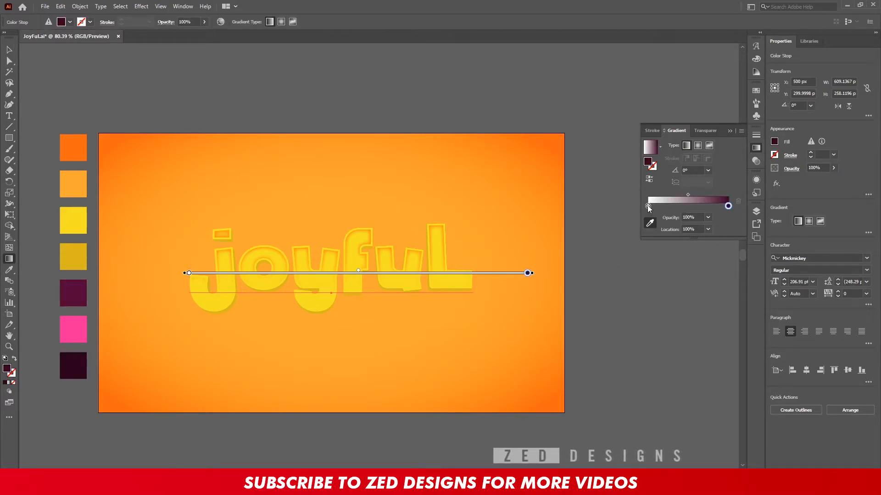
{"action": "left_click", "coordinate": [82, 319]}
{"action": "key", "text": "v"}
- Add an Offset Path effect of 17 px with miter joins to the pink-to-purple gradient fill
{"action": "left_click", "coordinate": [756, 180]}
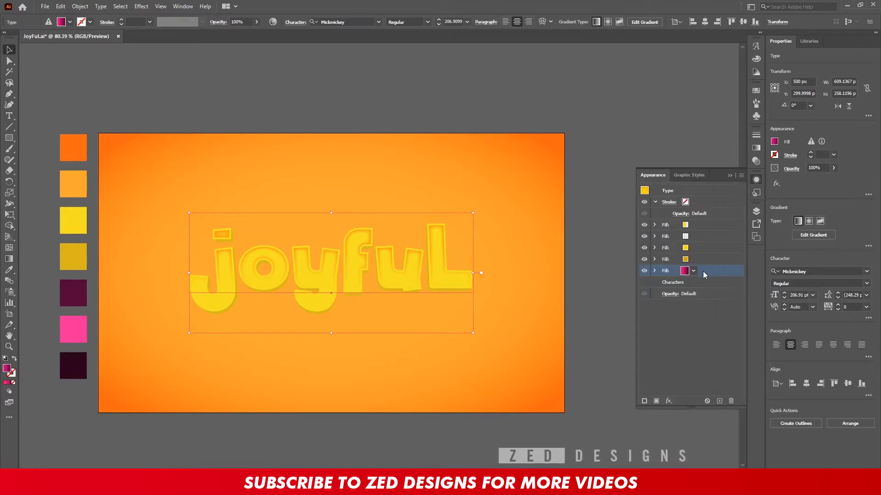
{"action": "left_click", "coordinate": [668, 402]}
{"action": "mouse_move", "coordinate": [696, 229]}
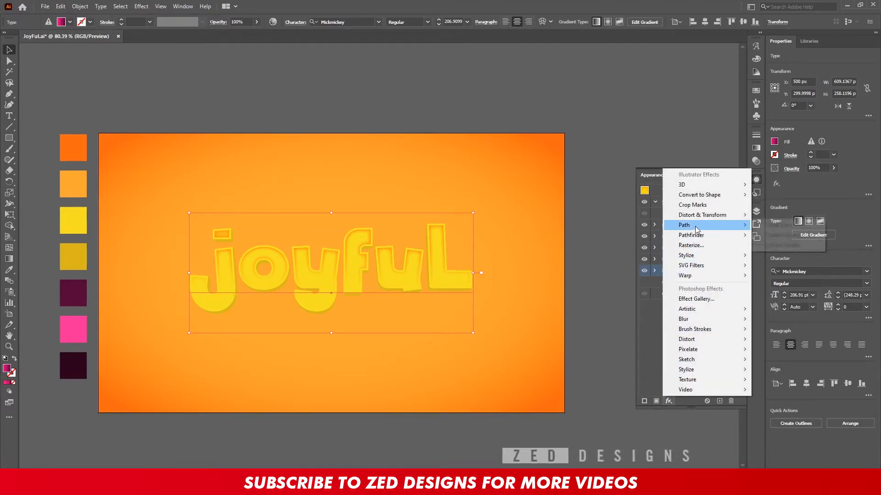
{"action": "left_click", "coordinate": [780, 224]}
{"action": "key", "text": "Up"}
{"action": "key", "text": "Up"}
{"action": "key", "text": "Up"}
{"action": "key", "text": "Up"}
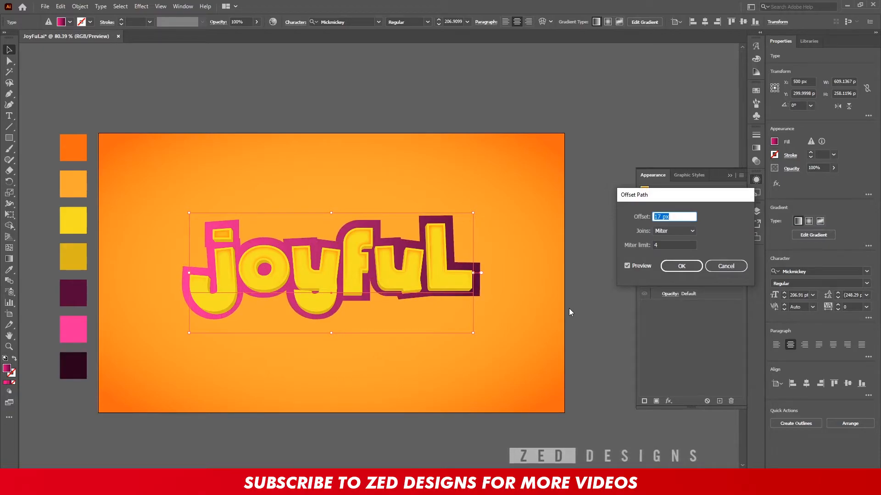
{"action": "key", "text": "Down"}
{"action": "key", "text": "Up"}
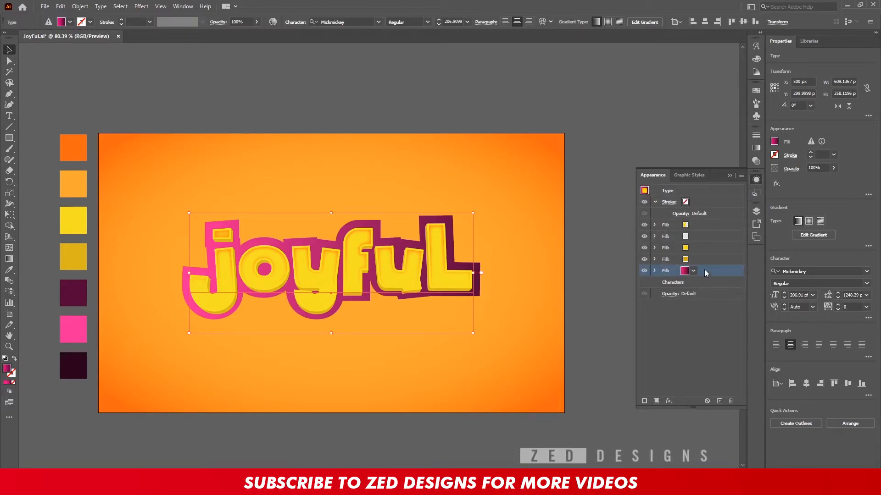
- Add a Transform effect to the pink-to-purple gradient fill that moves it 3 px vertically
{"action": "left_click", "coordinate": [669, 401]}
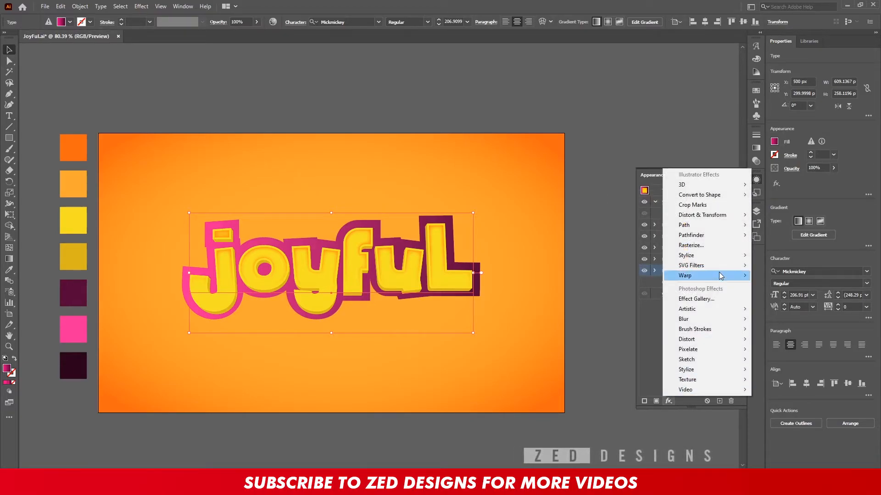
{"action": "mouse_move", "coordinate": [716, 215]}
{"action": "left_click", "coordinate": [795, 251]}
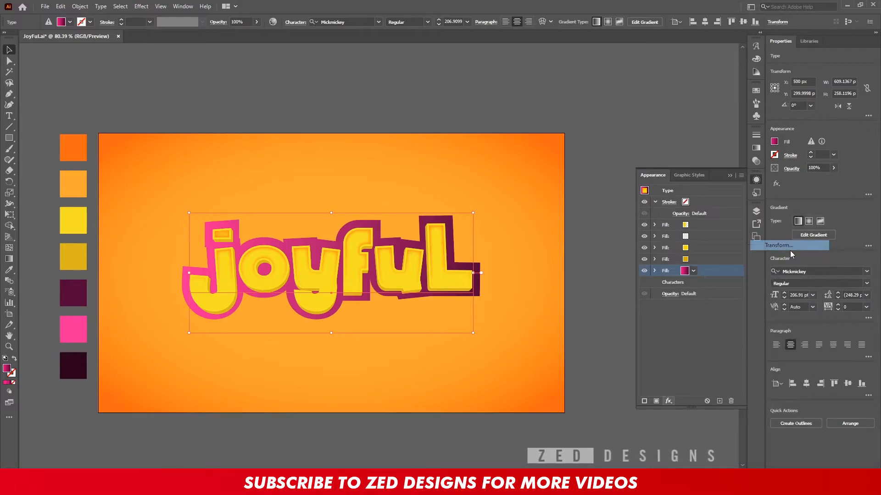
{"action": "left_click_drag", "start_coordinate": [769, 228], "coordinate": [729, 240]}
{"action": "type", "text": "5"}
{"action": "key", "text": "Tab"}
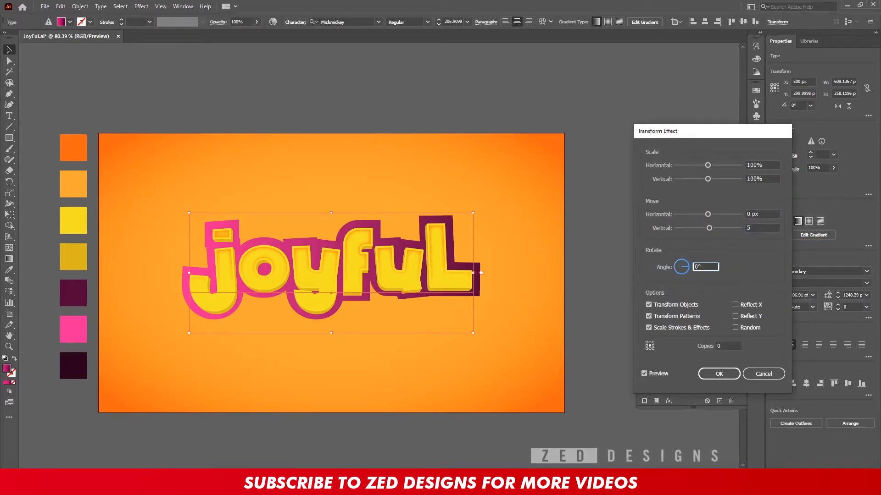
{"action": "key", "text": "shift+Tab"}
{"action": "type", "text": "3"}
{"action": "key", "text": "Tab"}
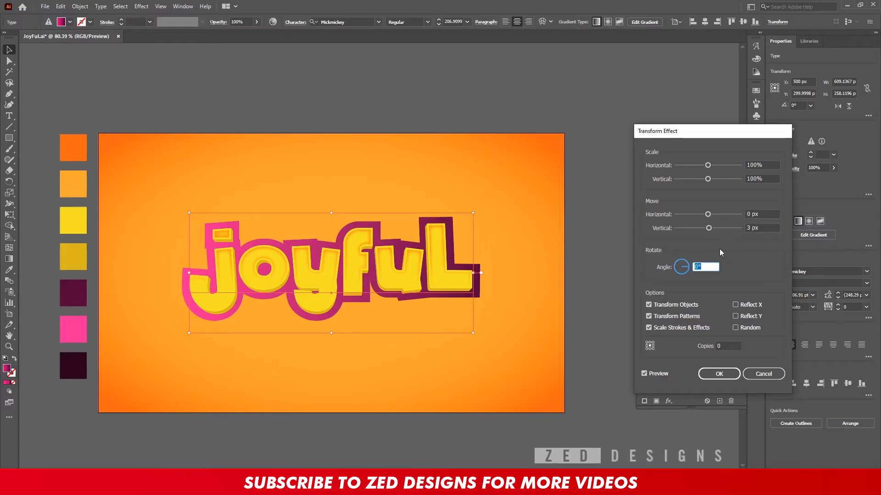
{"action": "left_click", "coordinate": [715, 374]}
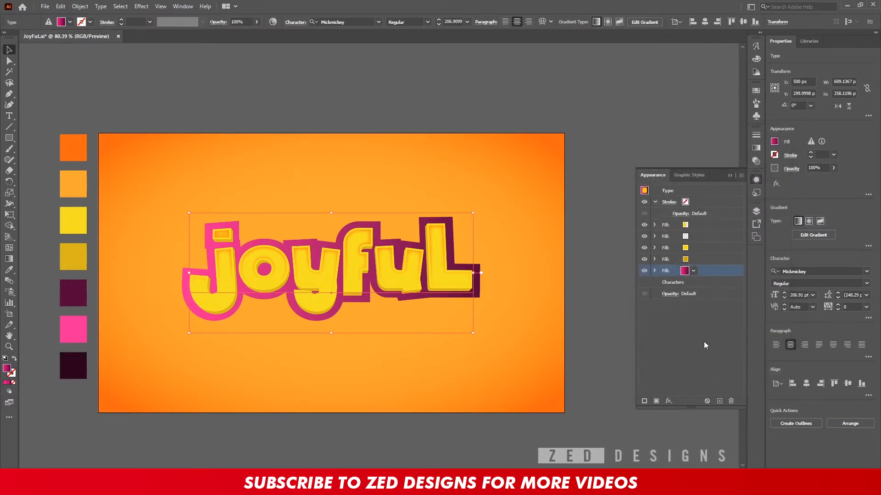
- Duplicate the pink-to-purple gradient fill and set the lower copy's Offset Path to 19 px
{"action": "left_click", "coordinate": [719, 401]}
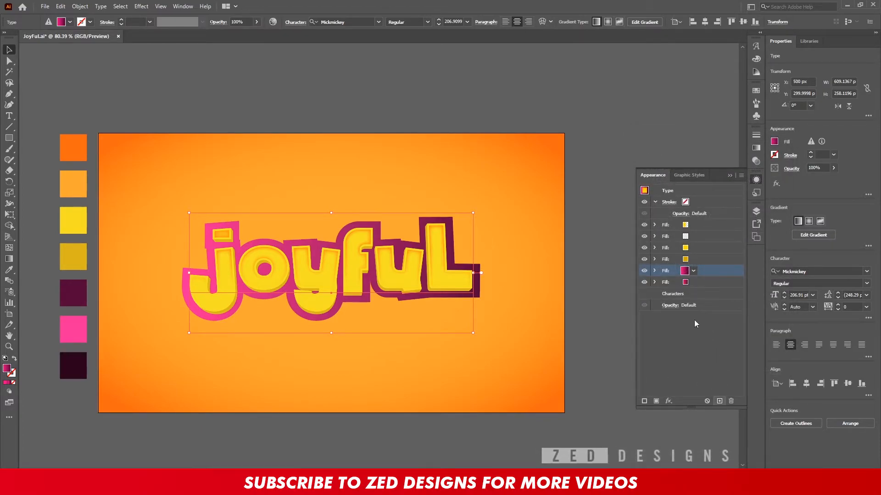
{"action": "left_click", "coordinate": [669, 282]}
{"action": "left_click", "coordinate": [654, 282]}
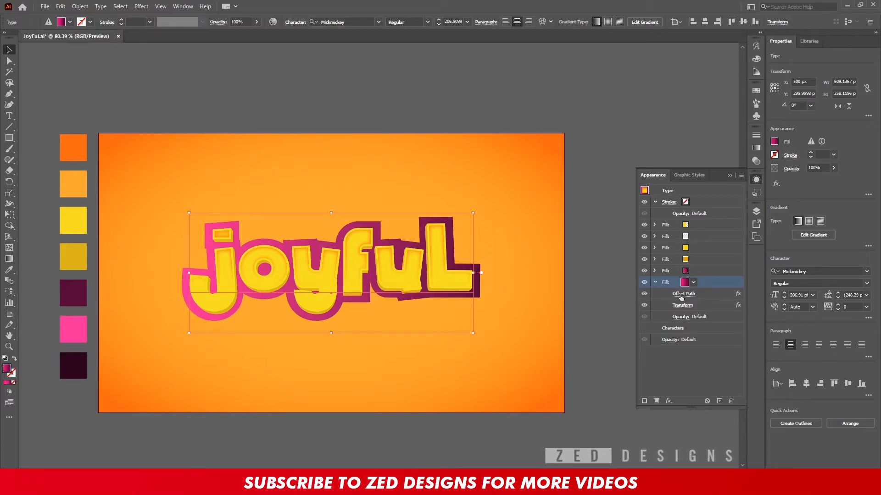
{"action": "left_click", "coordinate": [680, 294]}
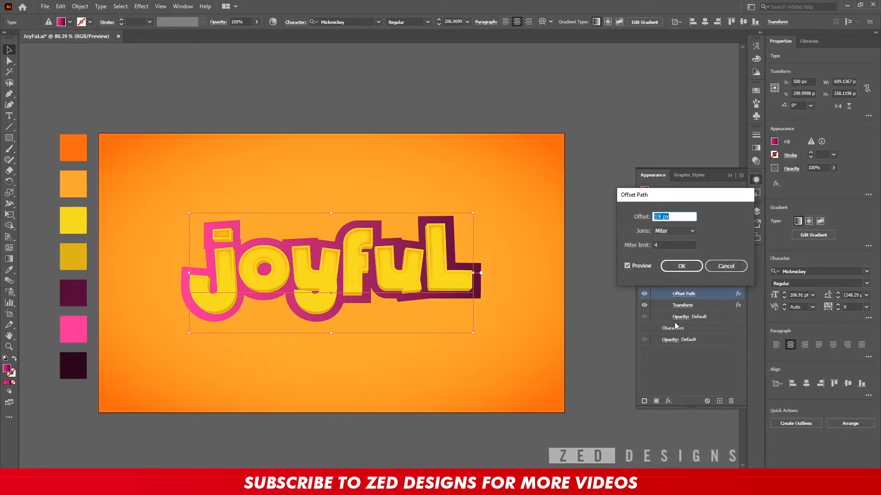
{"action": "left_click", "coordinate": [681, 266]}
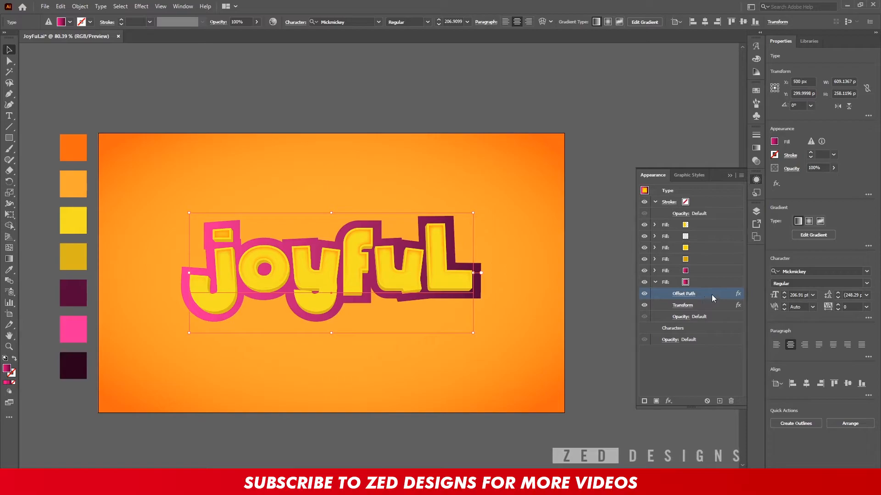
- Set the gradient angle of the lowest pink-to-purple fill to 90°
{"action": "double_click", "coordinate": [685, 282]}
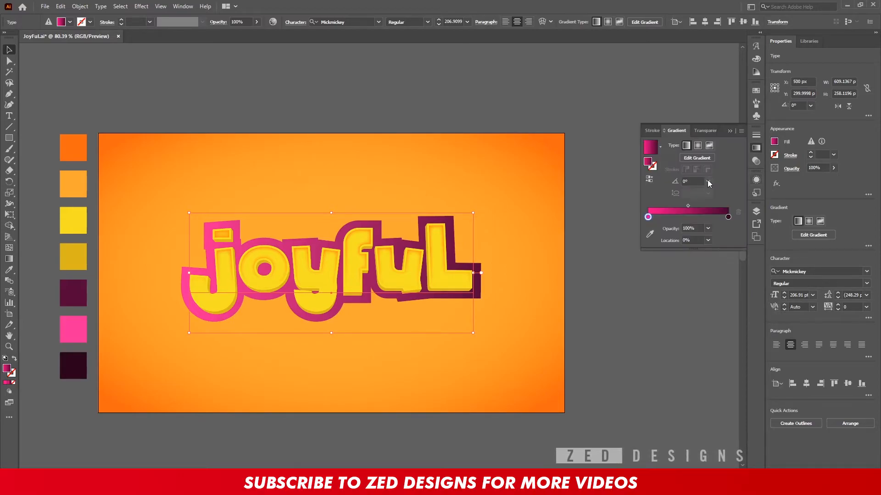
{"action": "left_click", "coordinate": [708, 181]}
{"action": "left_click", "coordinate": [709, 181]}
{"action": "left_click", "coordinate": [708, 182]}
{"action": "left_click", "coordinate": [717, 231]}
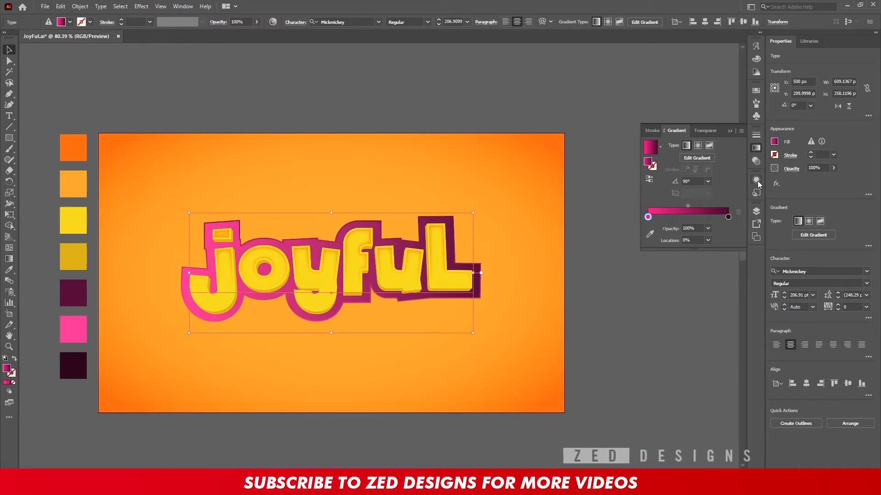
- Set the gradient angle of the upper pink-to-purple fill to -90°
{"action": "left_click", "coordinate": [757, 180]}
{"action": "left_click", "coordinate": [712, 272]}
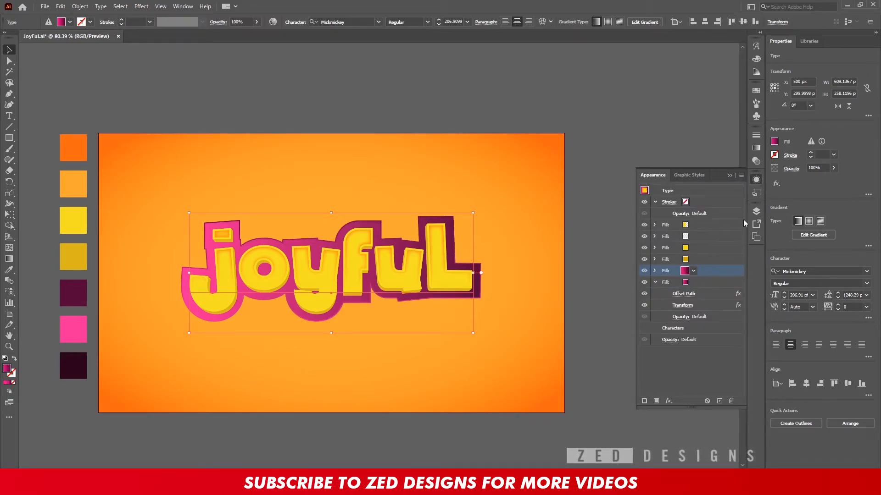
{"action": "left_click", "coordinate": [756, 147]}
{"action": "left_click", "coordinate": [707, 182]}
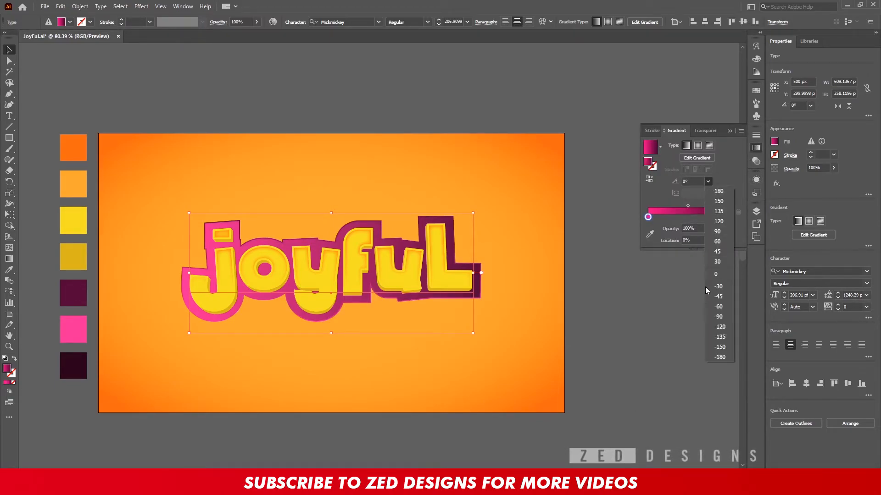
{"action": "left_click", "coordinate": [719, 317]}
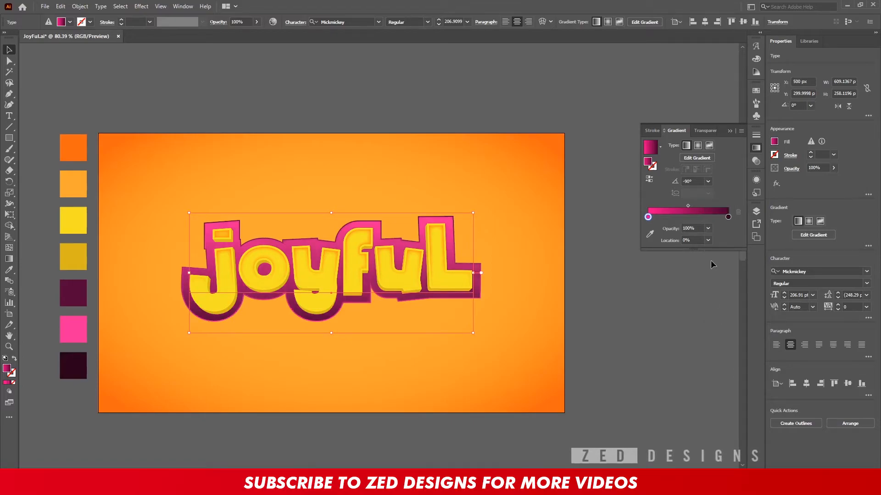
- Duplicate the upper pink-to-purple gradient fill and place the copy at the bottom of the fill stack
{"action": "left_click", "coordinate": [756, 179]}
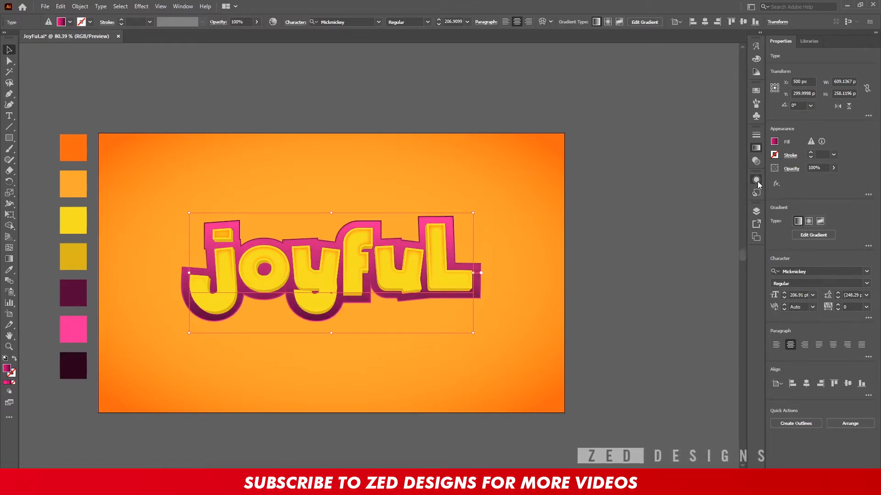
{"action": "left_click", "coordinate": [660, 279]}
{"action": "left_click", "coordinate": [654, 282]}
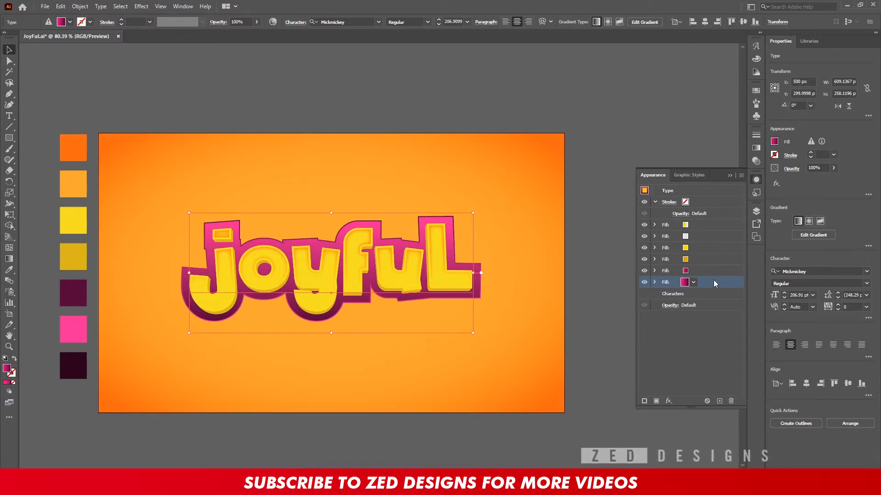
{"action": "left_click_drag", "start_coordinate": [711, 285], "coordinate": [709, 271]}
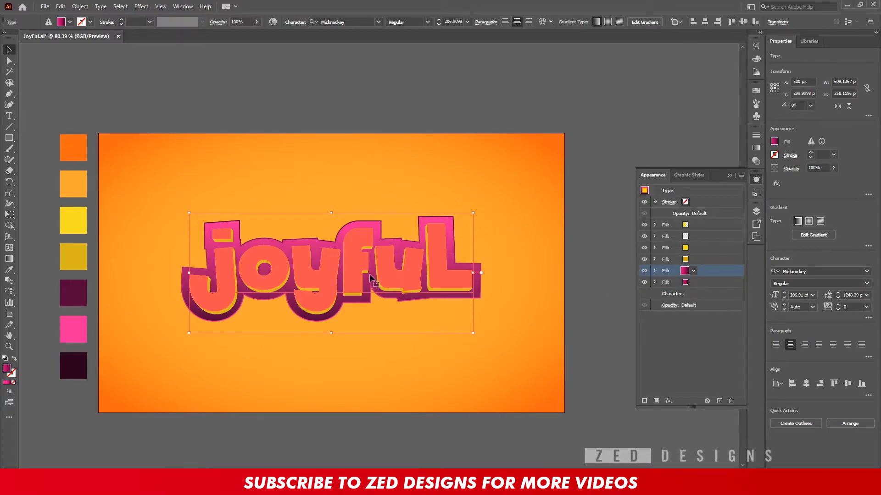
{"action": "key", "text": "g"}
{"action": "key", "text": "v"}
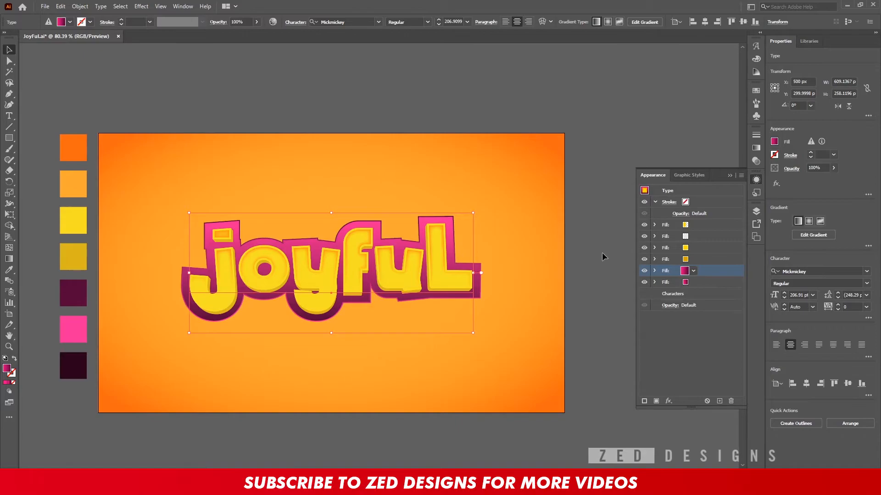
{"action": "left_click_drag", "start_coordinate": [696, 275], "coordinate": [706, 295]}
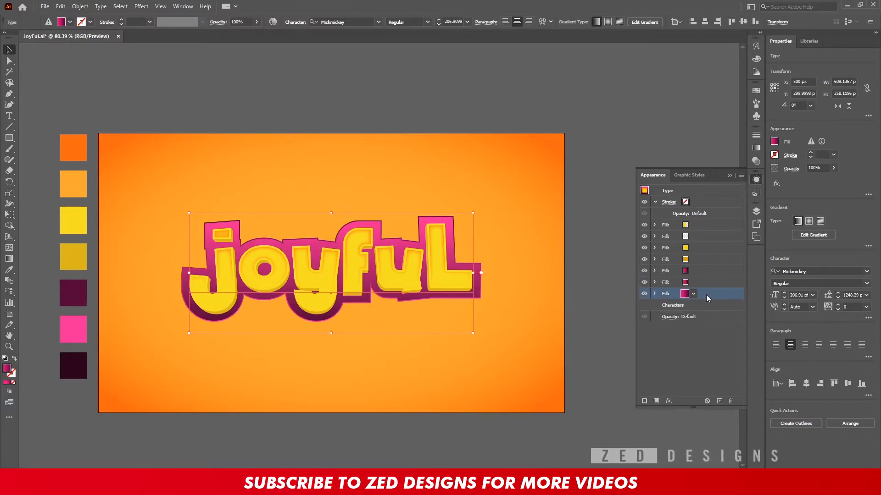
- Set the vertical move in the lowest fill's existing Transform effect to 0.3 px
{"action": "left_click", "coordinate": [654, 294]}
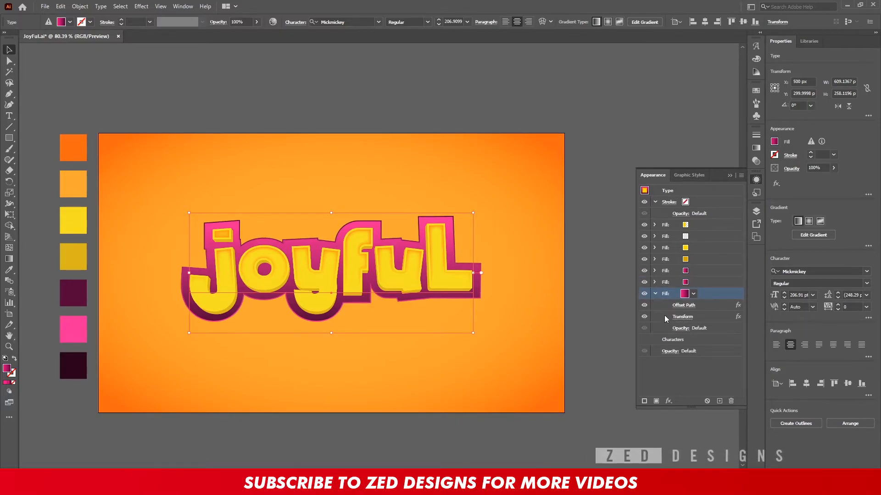
{"action": "left_click", "coordinate": [678, 317]}
{"action": "left_click", "coordinate": [768, 228]}
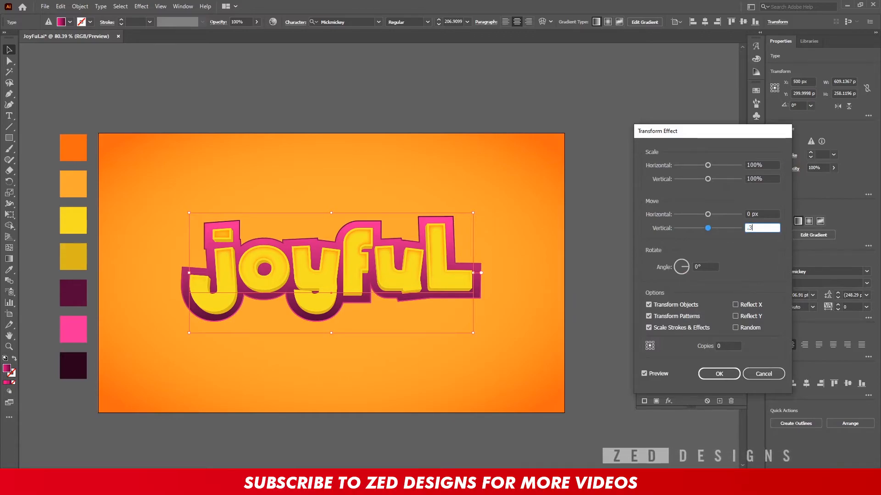
{"action": "left_click", "coordinate": [728, 372]}
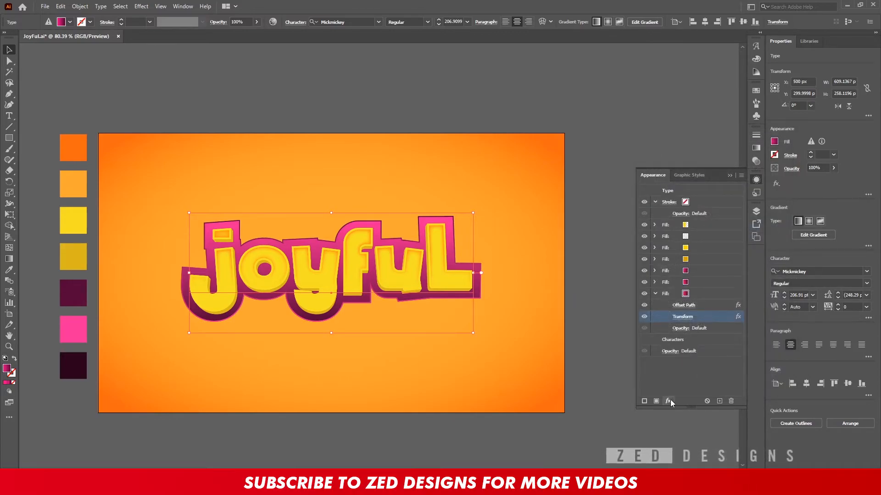
- Add a second Transform effect to the lowest fill with 99.9% horizontal scale and a 0.3 px vertical move
{"action": "left_click", "coordinate": [698, 301]}
{"action": "left_click", "coordinate": [668, 401]}
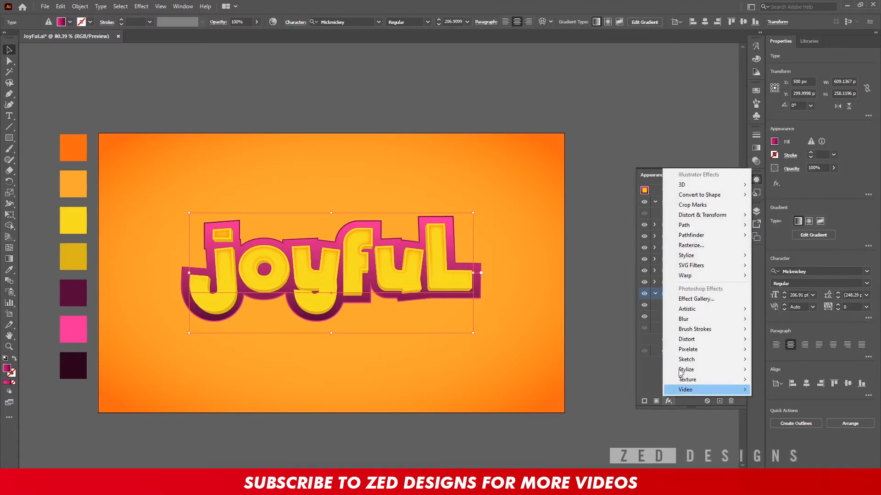
{"action": "mouse_move", "coordinate": [697, 219]}
{"action": "left_click", "coordinate": [782, 247]}
{"action": "left_click", "coordinate": [493, 263]}
{"action": "key", "text": "Tab"}
{"action": "key", "text": "Tab"}
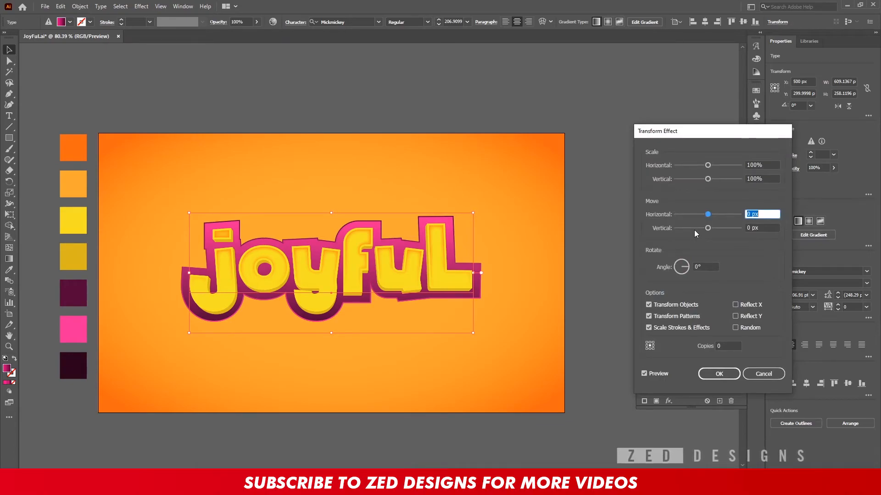
{"action": "key", "text": "shift+Tab"}
{"action": "key", "text": "shift+Tab"}
{"action": "type", "text": "99.9"}
{"action": "key", "text": "Tab"}
{"action": "key", "text": "Tab"}
{"action": "key", "text": "Tab"}
{"action": "type", "text": "0.3"}
- Set the second Transform effect to 60 copies and apply it to extrude the lowest fill
{"action": "key", "text": "Tab"}
{"action": "key", "text": "Tab"}
{"action": "key", "text": "Tab"}
{"action": "type", "text": "30"}
{"action": "type", "text": "50"}
{"action": "key", "text": "Tab"}
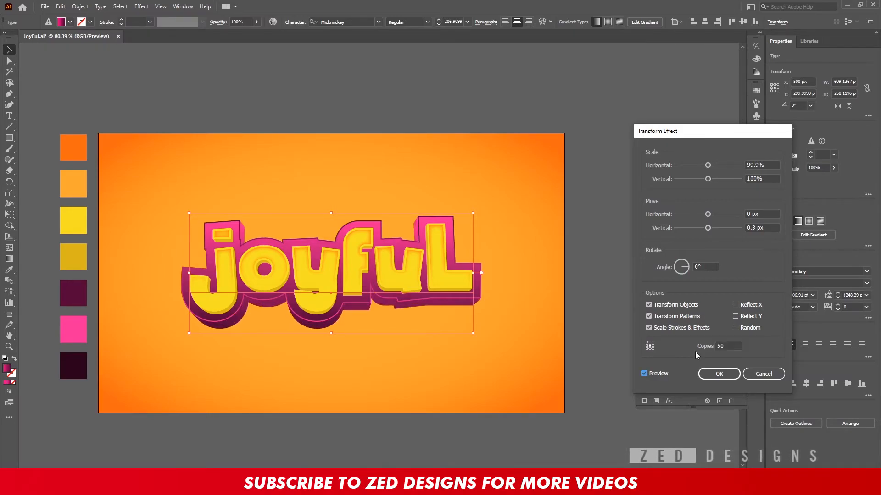
{"action": "double_click", "coordinate": [723, 345]}
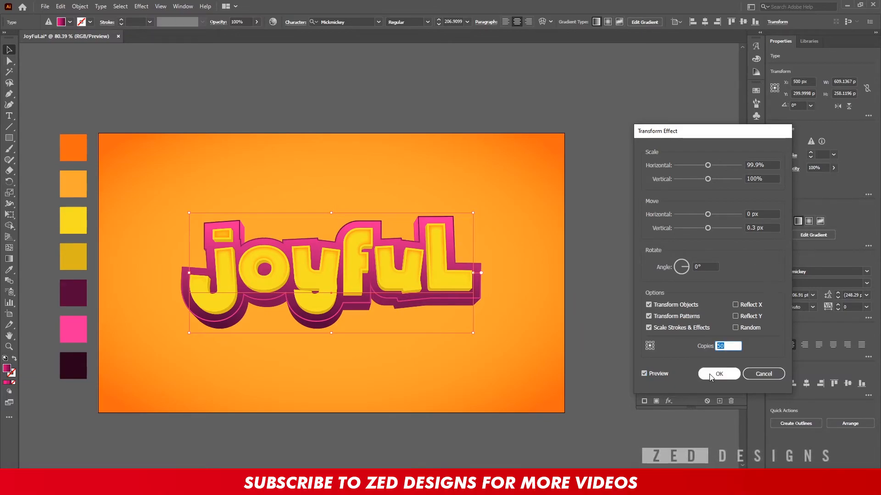
{"action": "type", "text": "60"}
{"action": "key", "text": "Tab"}
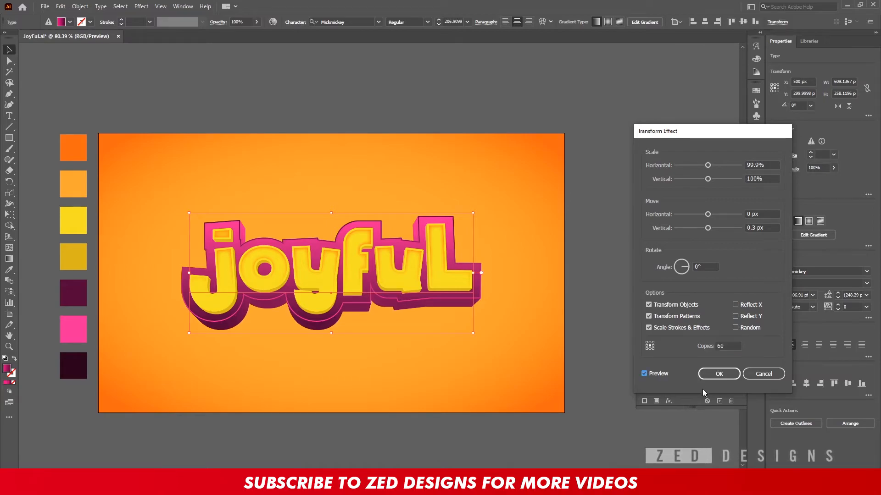
{"action": "left_click", "coordinate": [720, 372]}
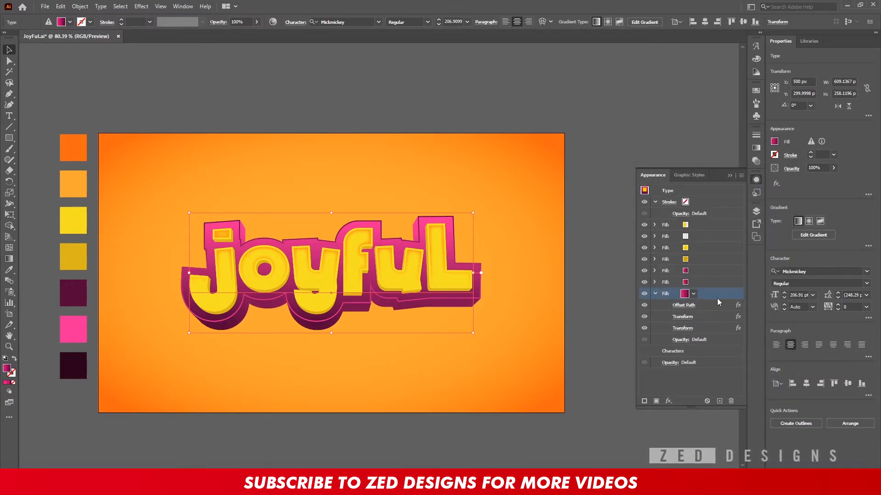
- Move the dark purple end stop of the lowest fill's gradient upward, to just below the letters' baseline
{"action": "key", "text": "g"}
{"action": "left_click_drag", "start_coordinate": [359, 333], "coordinate": [358, 300]}
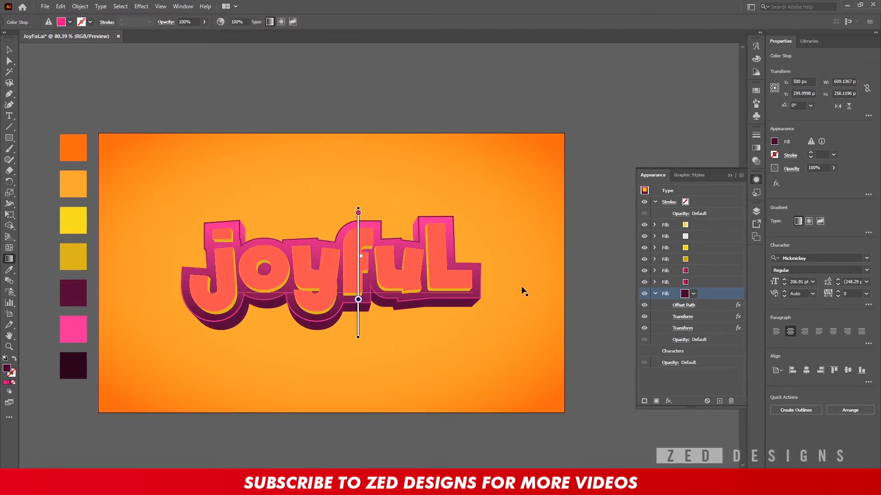
{"action": "key", "text": "v"}
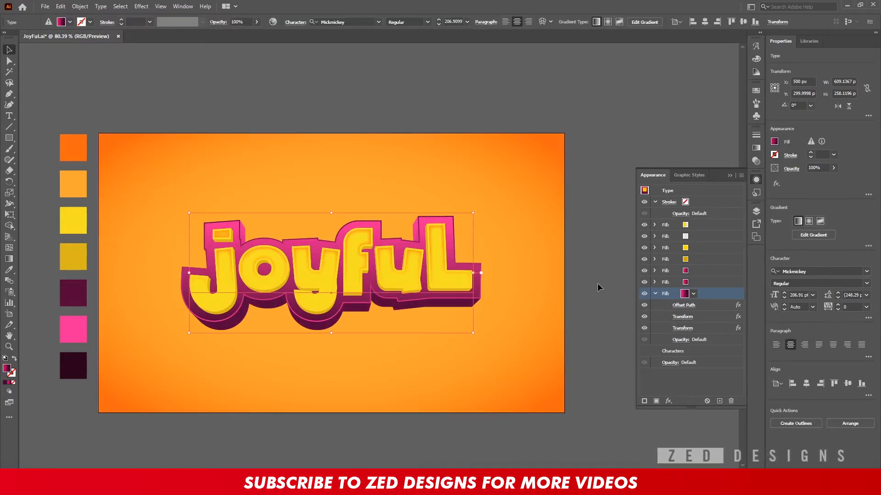
- Add an Inner Glow effect to the lowest fill and set its glow colour to #1E0115
{"action": "left_click", "coordinate": [654, 293]}
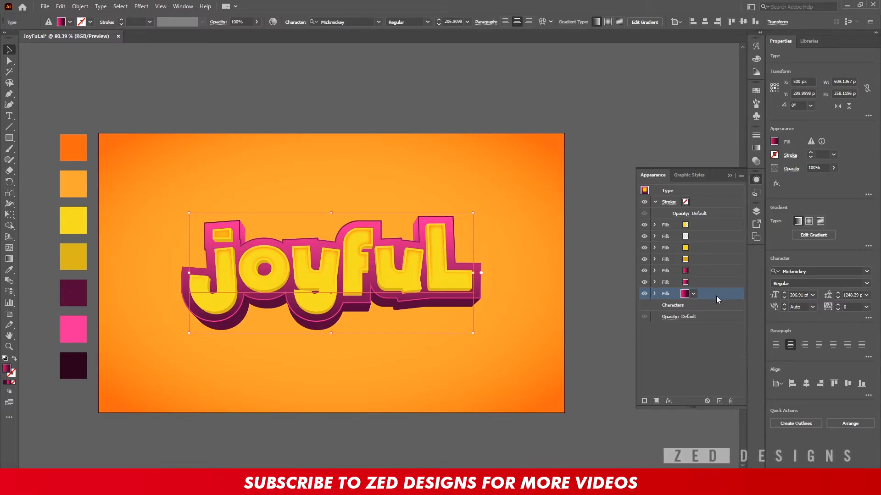
{"action": "left_click", "coordinate": [668, 401]}
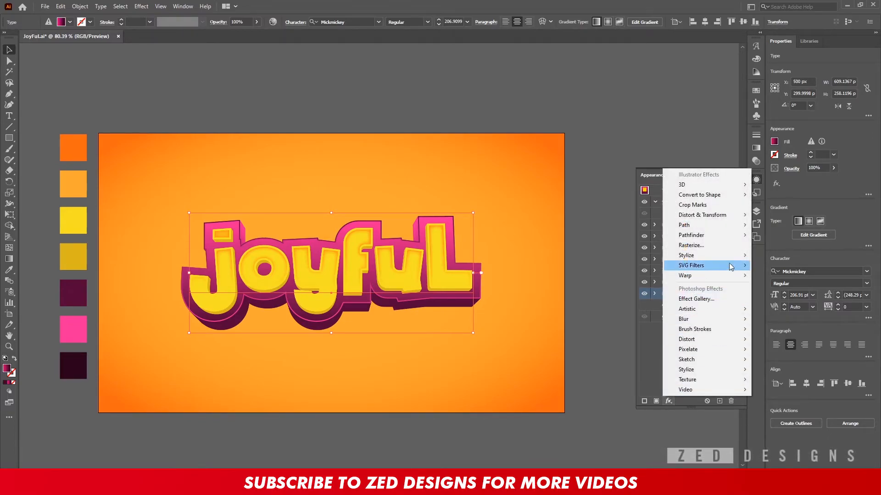
{"action": "mouse_move", "coordinate": [727, 256]}
{"action": "left_click", "coordinate": [789, 276]}
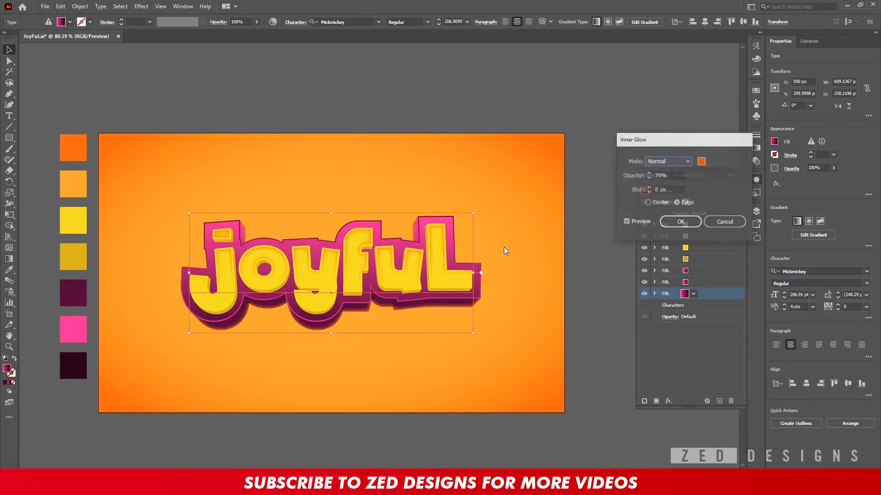
{"action": "left_click", "coordinate": [701, 161]}
{"action": "key", "text": "ctrl+v"}
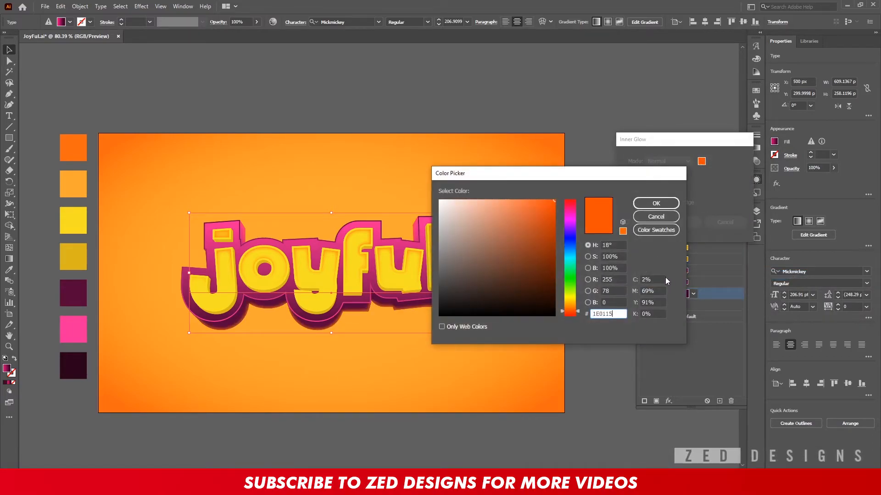
{"action": "key", "text": "Tab"}
{"action": "left_click", "coordinate": [659, 205]}
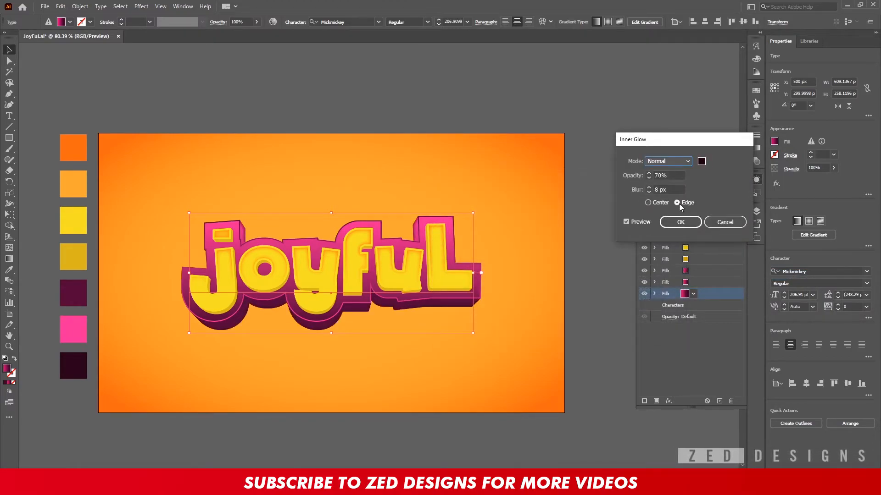
- Set the lowest fill's Inner Glow blur to 20 px and apply the effect
{"action": "key", "text": "Tab"}
{"action": "key", "text": "Tab"}
{"action": "type", "text": "20"}
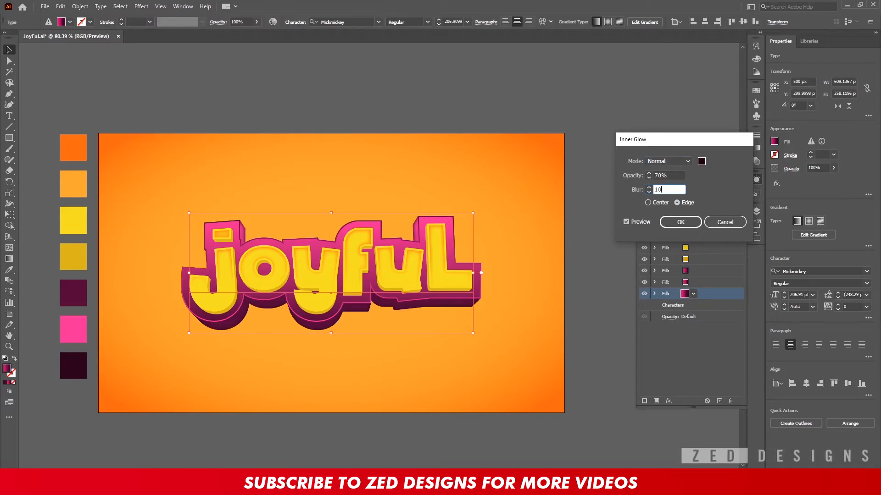
{"action": "key", "text": "Tab"}
{"action": "key", "text": "shift+Tab"}
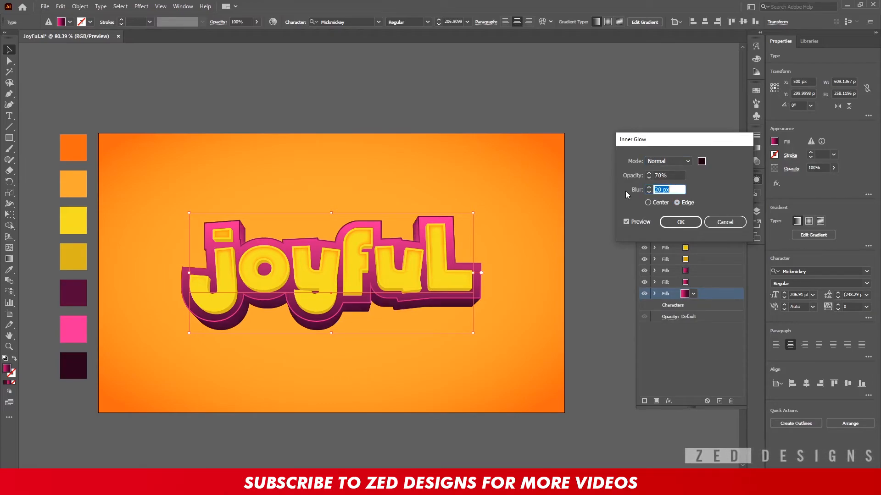
{"action": "left_click", "coordinate": [681, 222]}
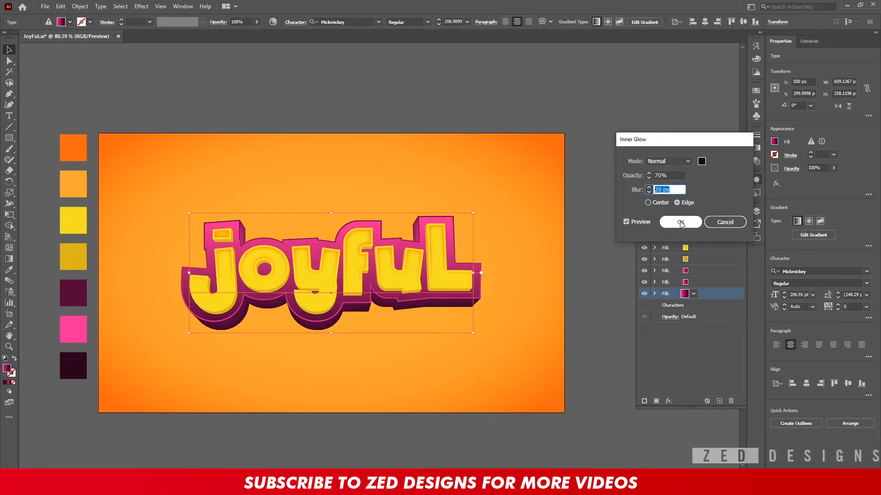
{"action": "left_click", "coordinate": [681, 223]}
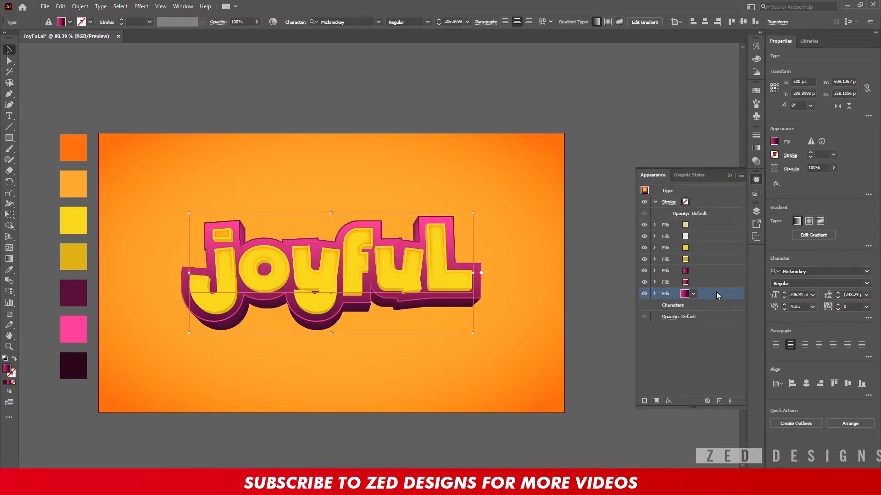
- Add a Round Corners effect with a 1 px radius to the whole text object
{"action": "left_click", "coordinate": [712, 194]}
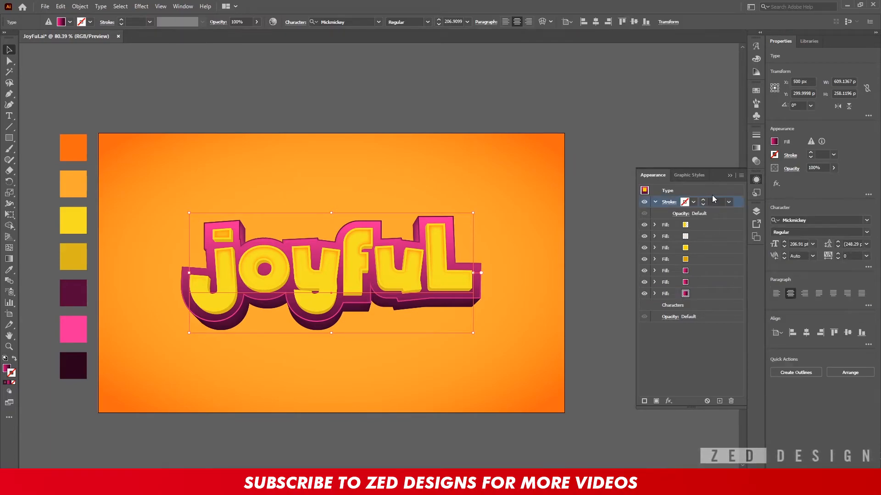
{"action": "left_click", "coordinate": [669, 401]}
{"action": "mouse_move", "coordinate": [724, 261]}
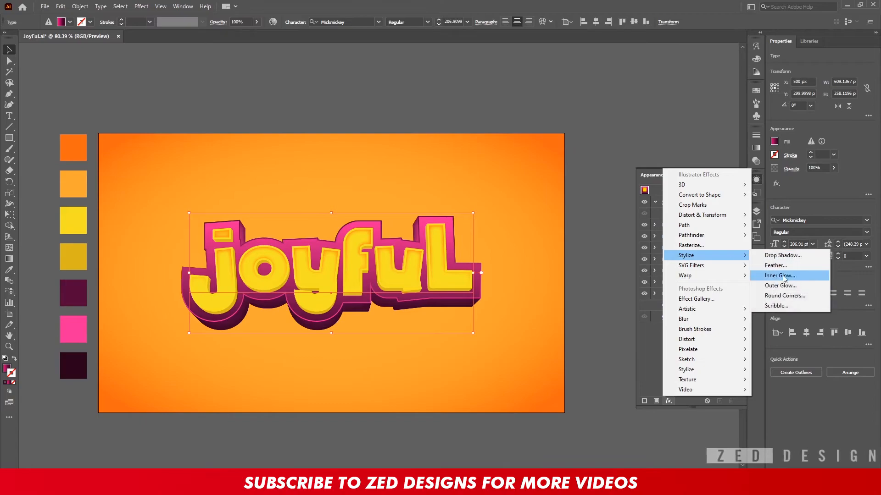
{"action": "left_click", "coordinate": [785, 297]}
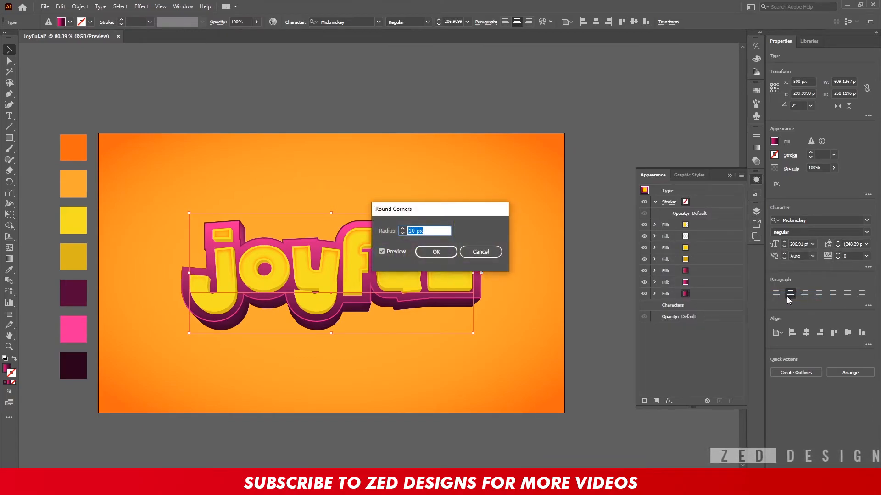
{"action": "type", "text": "3"}
{"action": "key", "text": "shift+Tab"}
{"action": "type", "text": "1"}
{"action": "key", "text": "Tab"}
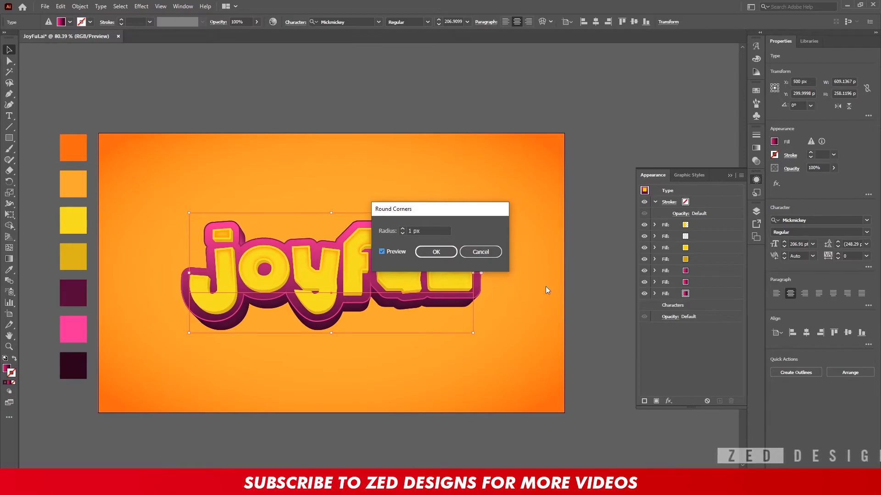
{"action": "left_click", "coordinate": [435, 253]}
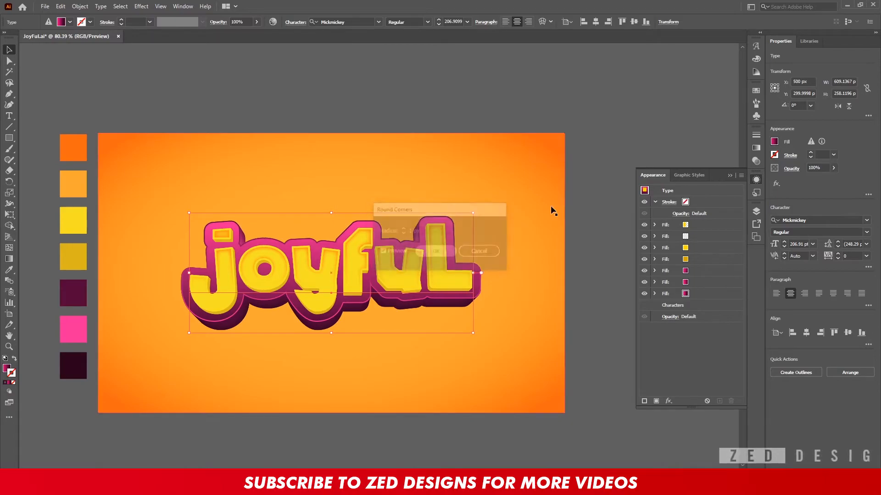
- Duplicate the second-lowest pink-purple fill of the text and recolour the lower copy with the bright magenta swatch
{"action": "left_click", "coordinate": [612, 169]}
{"action": "left_click_drag", "start_coordinate": [307, 370], "coordinate": [338, 372]}
{"action": "left_click", "coordinate": [369, 267]}
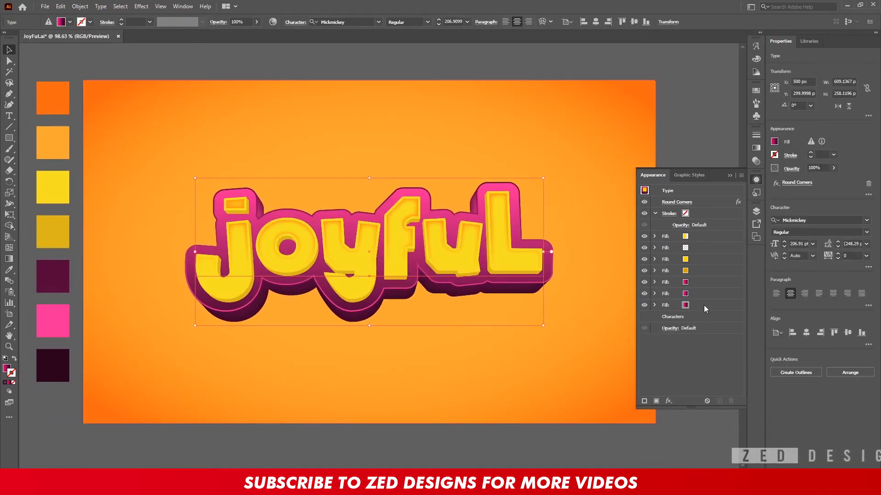
{"action": "left_click", "coordinate": [703, 304]}
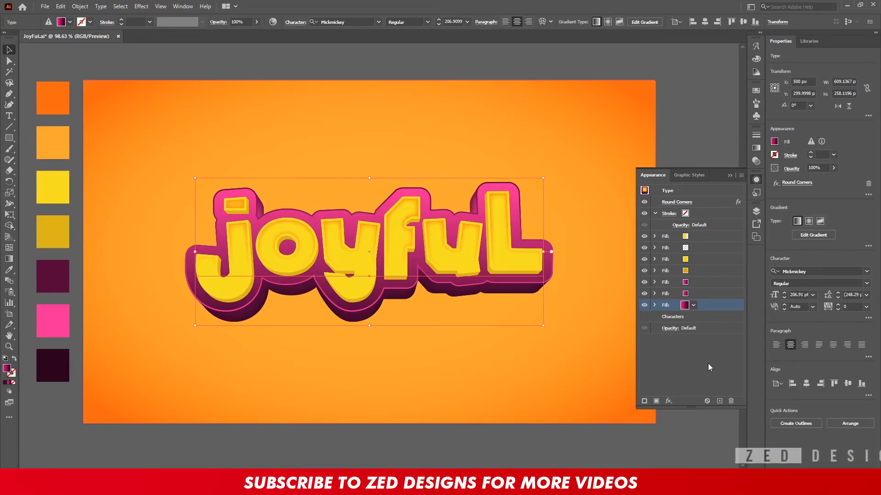
{"action": "left_click_drag", "start_coordinate": [709, 305], "coordinate": [703, 283]}
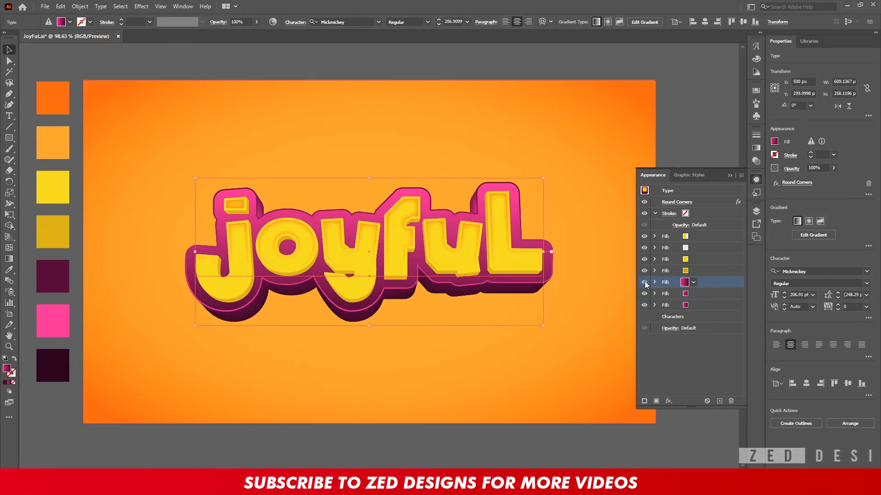
{"action": "left_click", "coordinate": [645, 283]}
{"action": "left_click", "coordinate": [710, 296]}
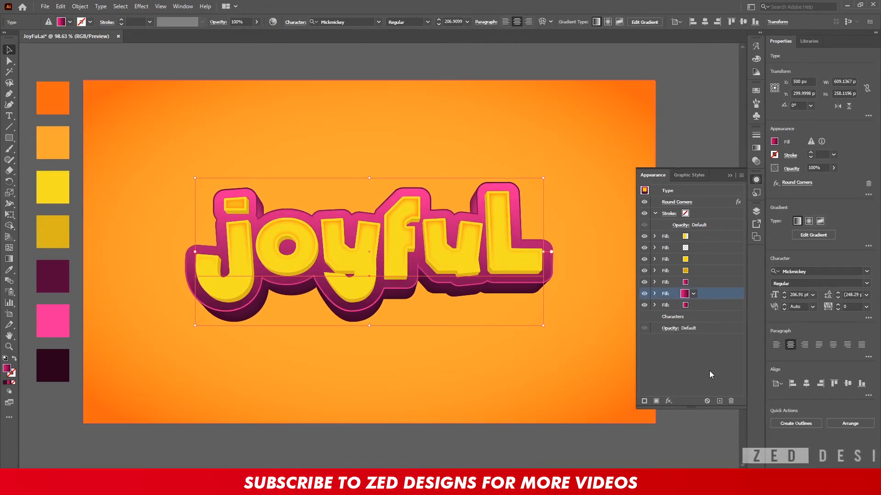
{"action": "left_click", "coordinate": [719, 403]}
{"action": "left_click", "coordinate": [703, 315]}
{"action": "left_click", "coordinate": [705, 303]}
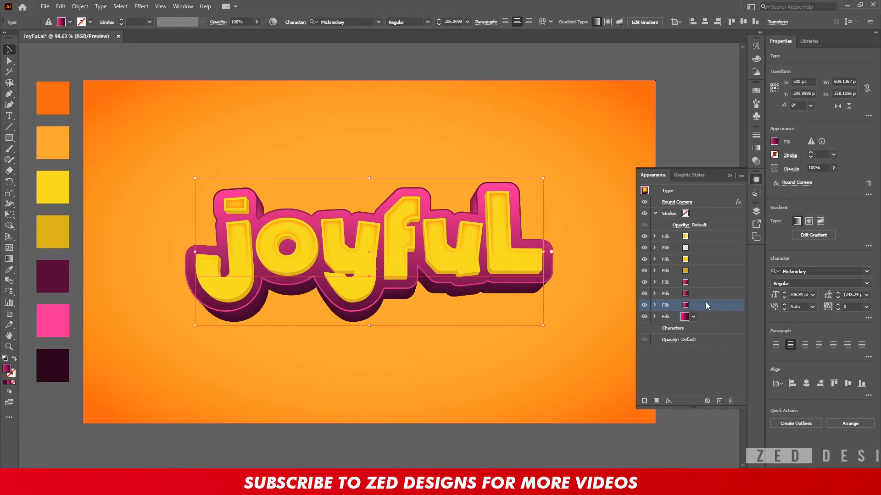
{"action": "left_click", "coordinate": [694, 306]}
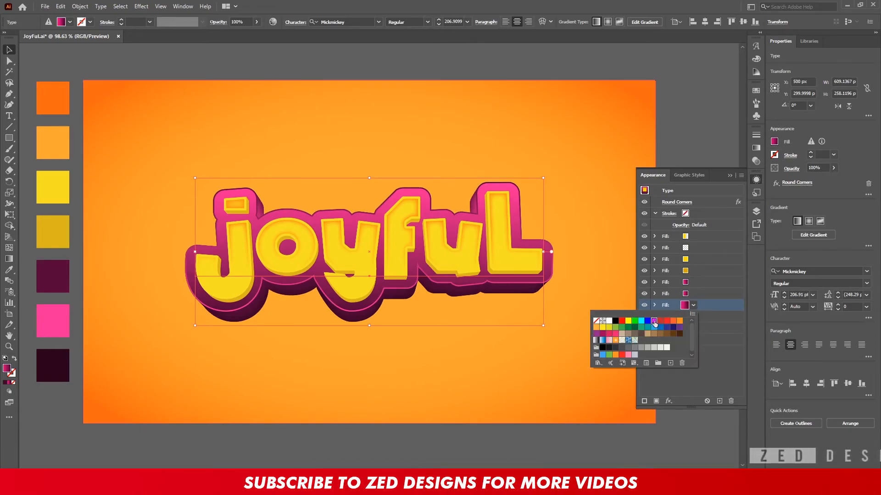
{"action": "left_click", "coordinate": [654, 321]}
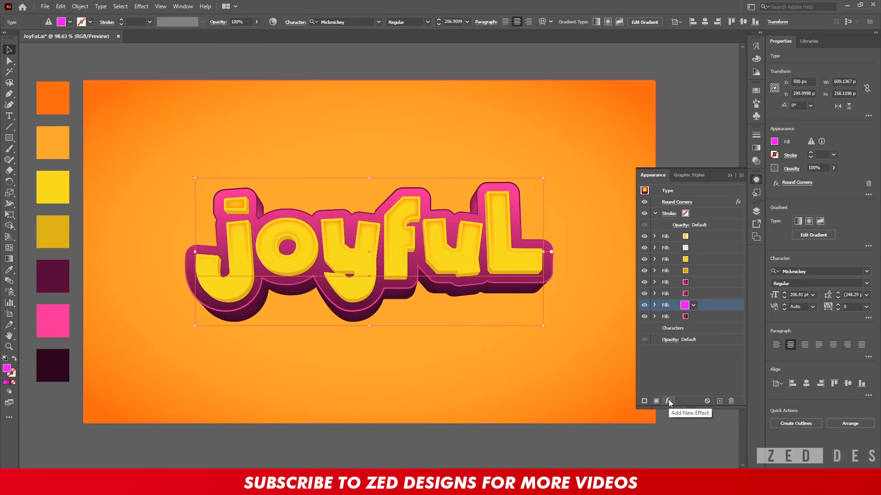
- Edit the magenta fill's Transform effect to a vertical move of 20 px, after trying 50 and 30 px
{"action": "left_click", "coordinate": [654, 306]}
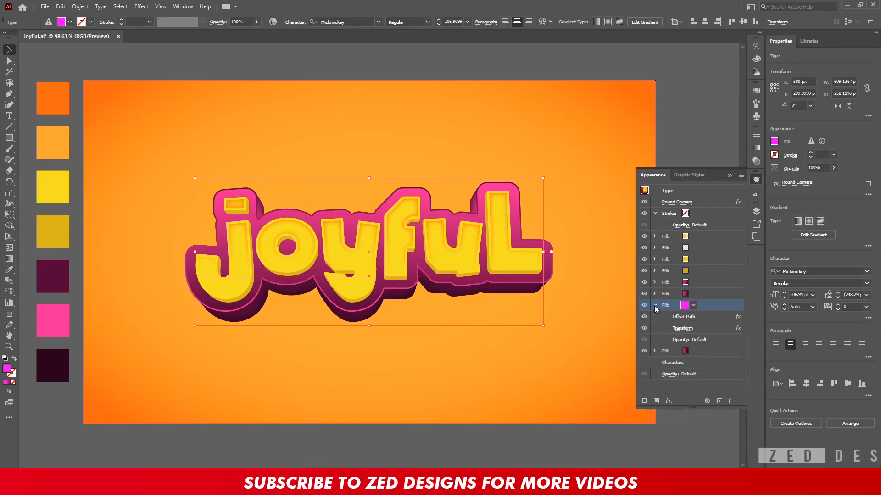
{"action": "left_click", "coordinate": [679, 330]}
{"action": "key", "text": "Tab"}
{"action": "key", "text": "Tab"}
{"action": "key", "text": "Tab"}
{"action": "type", "text": "50"}
{"action": "key", "text": "Tab"}
{"action": "key", "text": "shift+Tab"}
{"action": "type", "text": "30"}
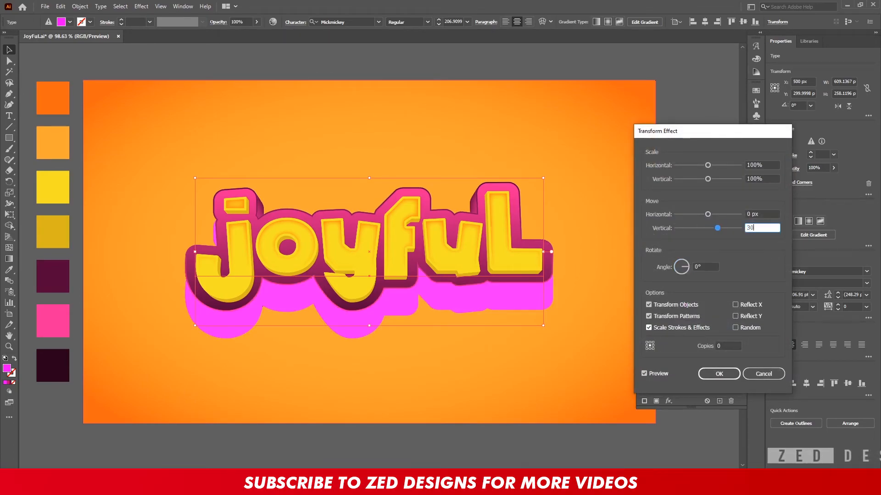
{"action": "key", "text": "Tab"}
{"action": "key", "text": "shift+Tab"}
{"action": "type", "text": "20"}
{"action": "key", "text": "Tab"}
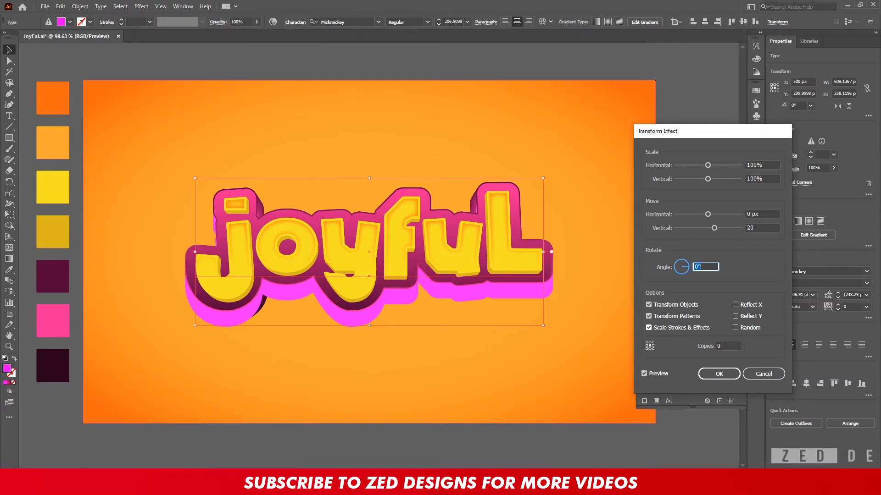
- Set the magenta fill's Transform effect to 95% horizontal scale and a 21 px vertical move, and apply it
{"action": "key", "text": "shift+Tab"}
{"action": "key", "text": "shift+Tab"}
{"action": "key", "text": "shift+Tab"}
{"action": "key", "text": "shift+Tab"}
{"action": "type", "text": "95"}
{"action": "key", "text": "Tab"}
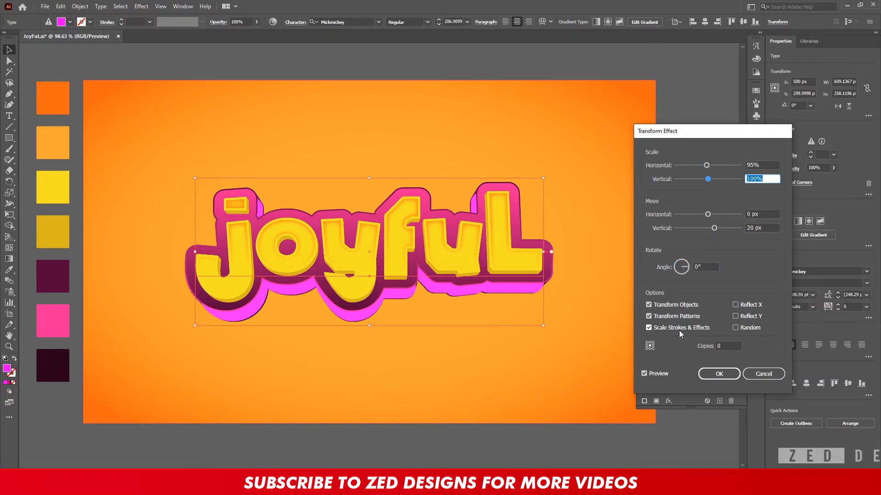
{"action": "key", "text": "Tab"}
{"action": "key", "text": "Tab"}
{"action": "key", "text": "Up"}
{"action": "key", "text": "Tab"}
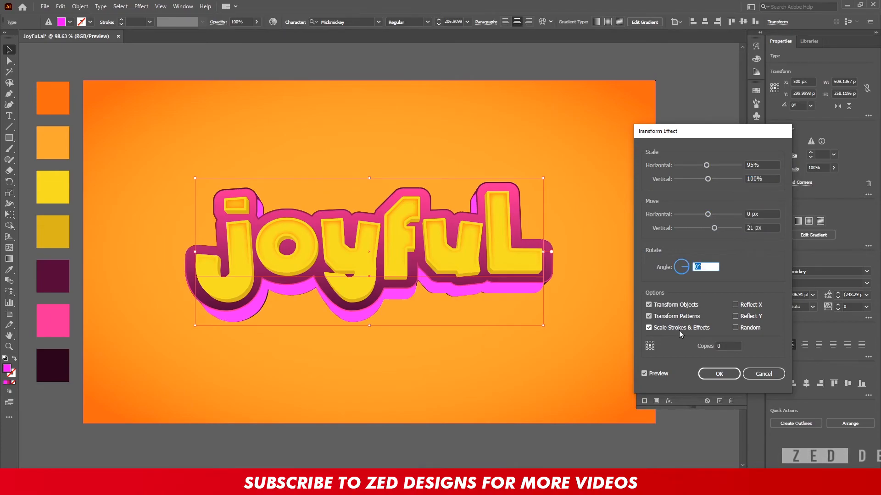
{"action": "left_click", "coordinate": [717, 373]}
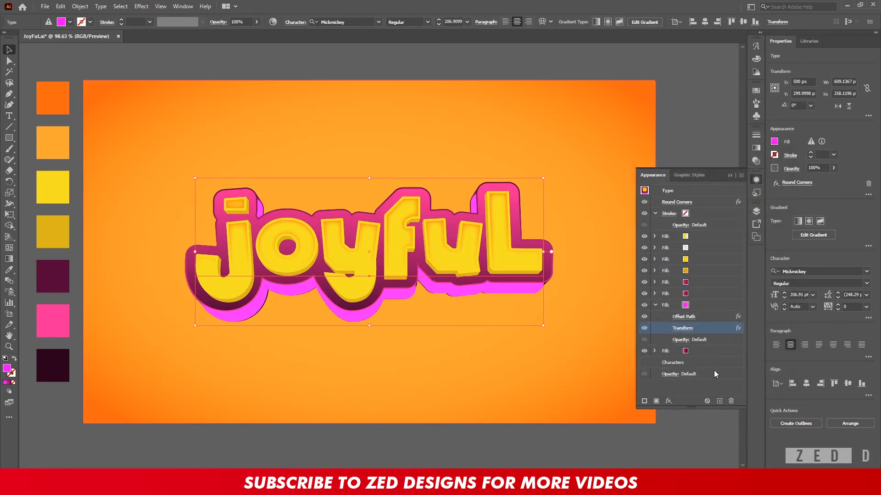
- Recolour the magenta fill black and move it below all the other fills in the stack
{"action": "left_click", "coordinate": [685, 305]}
{"action": "left_click", "coordinate": [685, 305]}
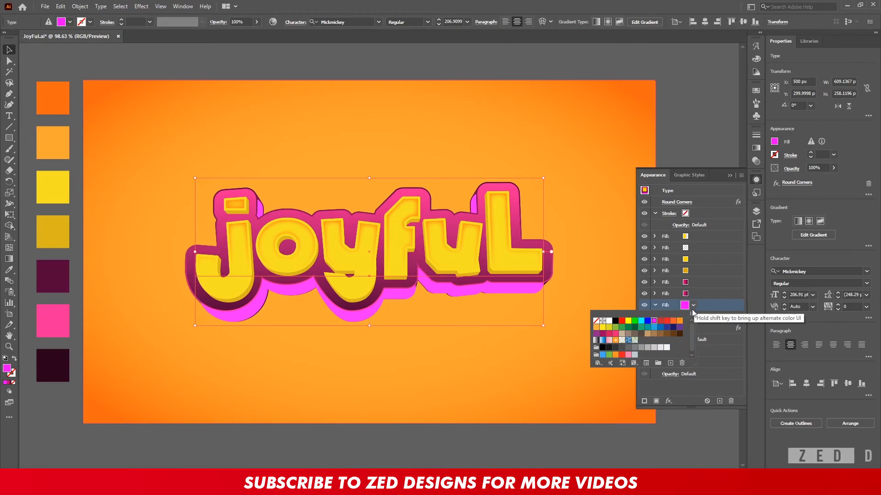
{"action": "left_click", "coordinate": [615, 321]}
{"action": "left_click", "coordinate": [717, 371]}
{"action": "left_click", "coordinate": [655, 305]}
{"action": "left_click_drag", "start_coordinate": [704, 304], "coordinate": [702, 318]}
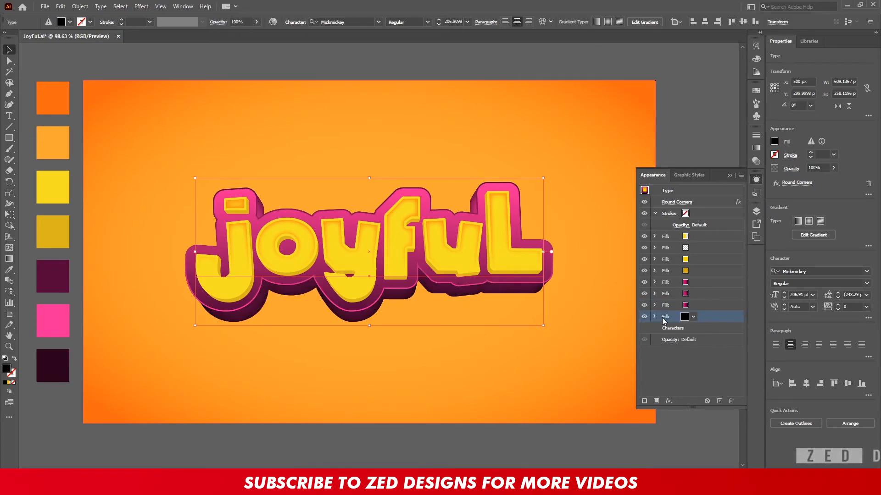
- Set the vertical move in the black fill's Transform effect to 25 px, after trying 30 px
{"action": "left_click", "coordinate": [655, 317]}
{"action": "left_click", "coordinate": [684, 341]}
{"action": "key", "text": "Tab"}
{"action": "key", "text": "Tab"}
{"action": "key", "text": "Tab"}
{"action": "type", "text": "30"}
{"action": "key", "text": "Tab"}
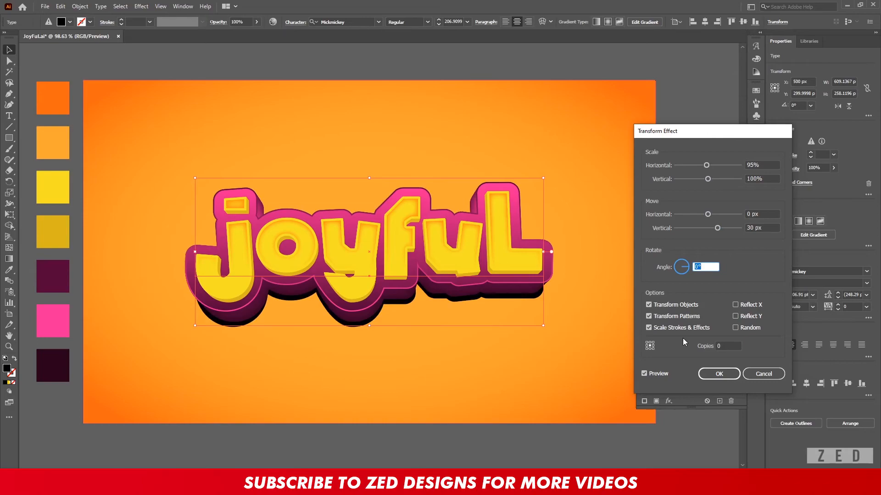
{"action": "key", "text": "shift+Tab"}
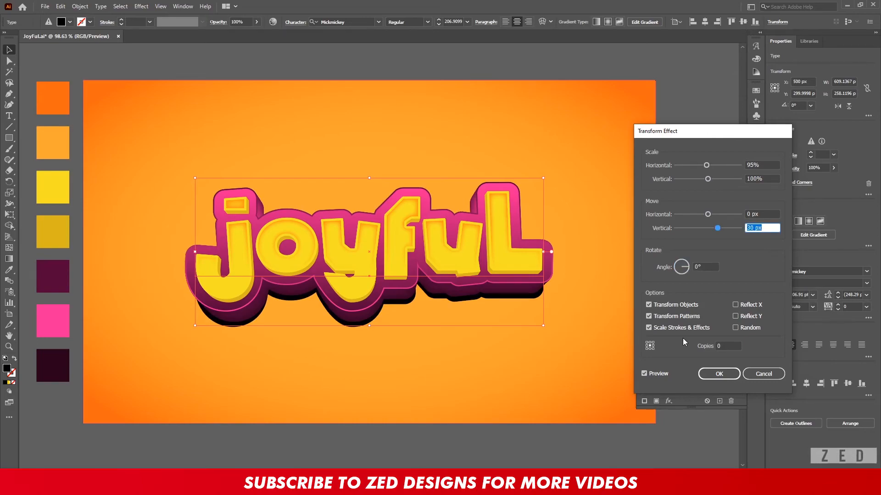
{"action": "type", "text": "25"}
{"action": "key", "text": "Tab"}
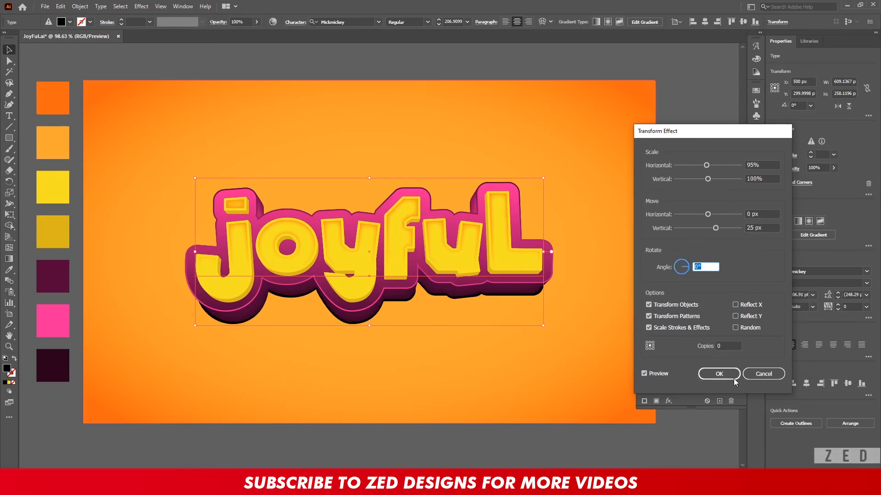
{"action": "left_click", "coordinate": [719, 374]}
- Add a Gaussian Blur effect with a 2-pixel radius to the black fill
{"action": "left_click", "coordinate": [664, 318]}
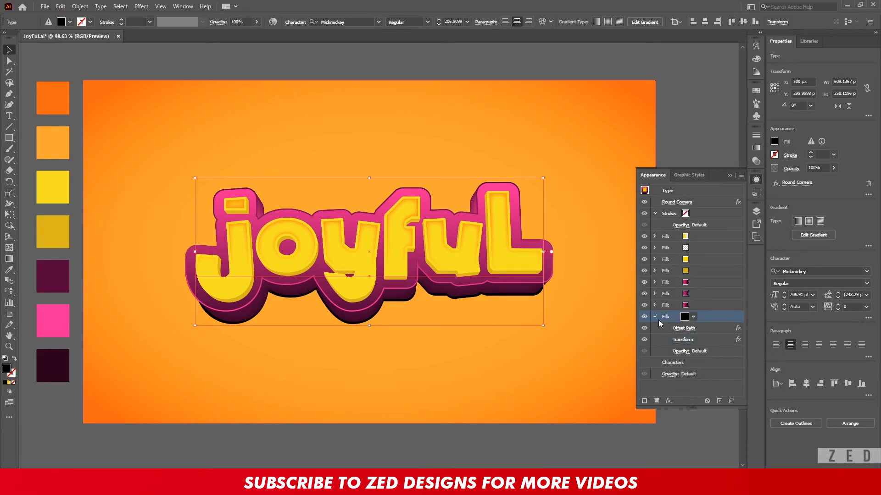
{"action": "left_click", "coordinate": [655, 317]}
{"action": "left_click", "coordinate": [669, 400]}
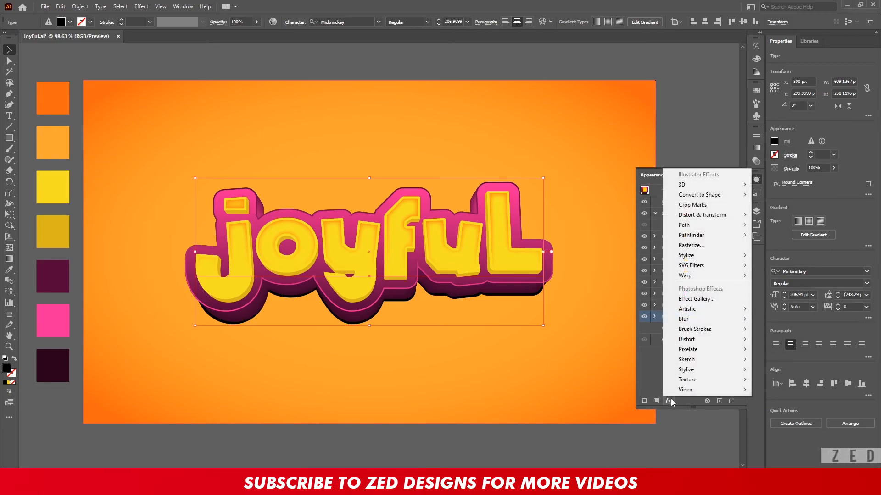
{"action": "mouse_move", "coordinate": [725, 320]}
{"action": "left_click", "coordinate": [779, 319]}
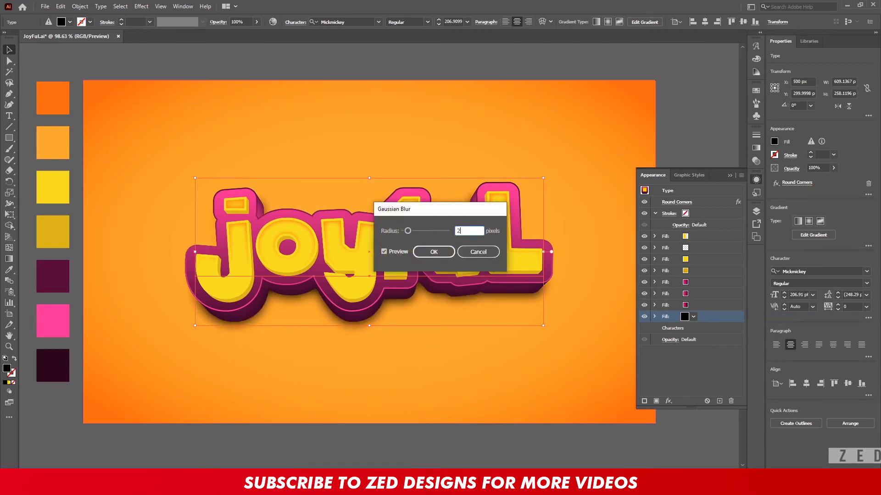
{"action": "type", "text": "2"}
{"action": "left_click", "coordinate": [432, 254]}
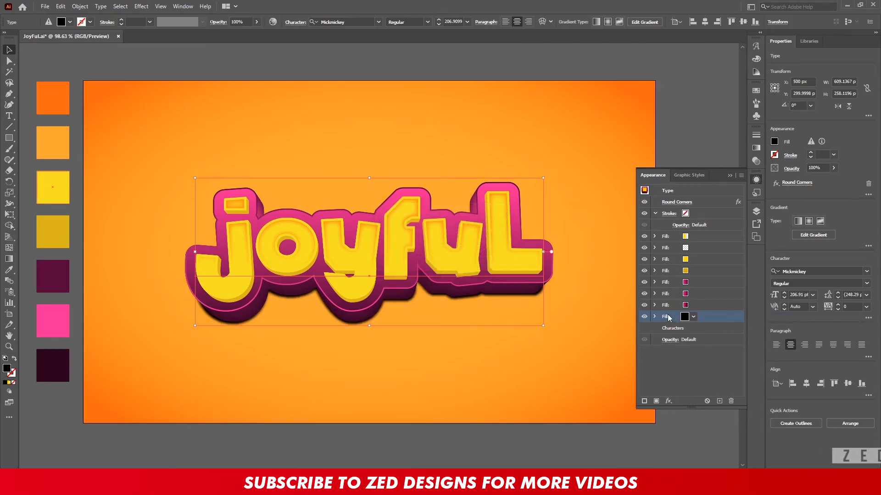
- Set the blurred black fill's opacity to 70% and its blending mode to Multiply
{"action": "left_click", "coordinate": [654, 316]}
{"action": "left_click", "coordinate": [681, 362]}
{"action": "type", "text": "70"}
{"action": "key", "text": "Return"}
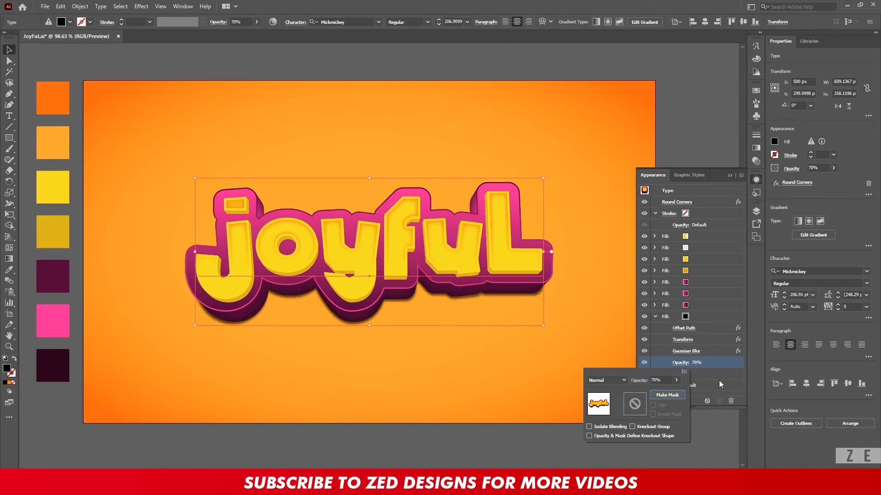
{"action": "left_click", "coordinate": [724, 385]}
{"action": "left_click", "coordinate": [675, 362]}
{"action": "left_click", "coordinate": [604, 380]}
{"action": "left_click", "coordinate": [614, 231]}
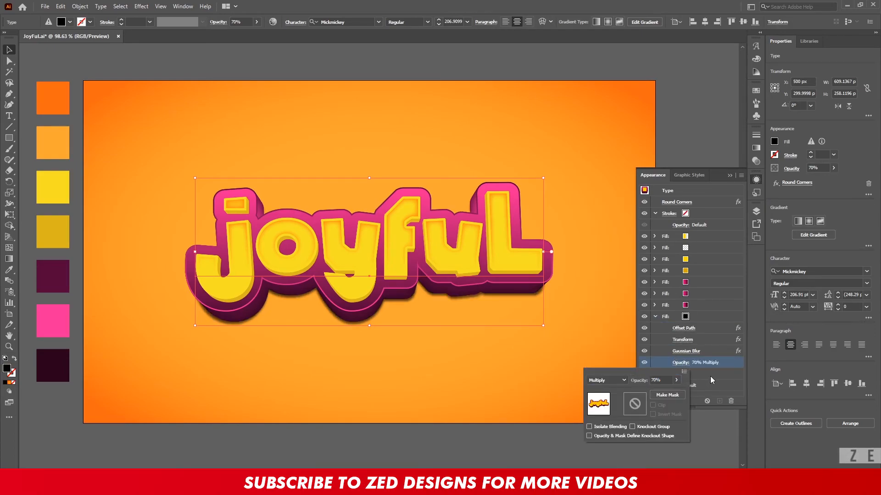
{"action": "left_click", "coordinate": [712, 379]}
{"action": "left_click", "coordinate": [654, 317]}
- Duplicate the black shadow fill and set the lower copy's Gaussian Blur radius to 5 pixels
{"action": "left_click", "coordinate": [712, 320]}
{"action": "left_click", "coordinate": [719, 401]}
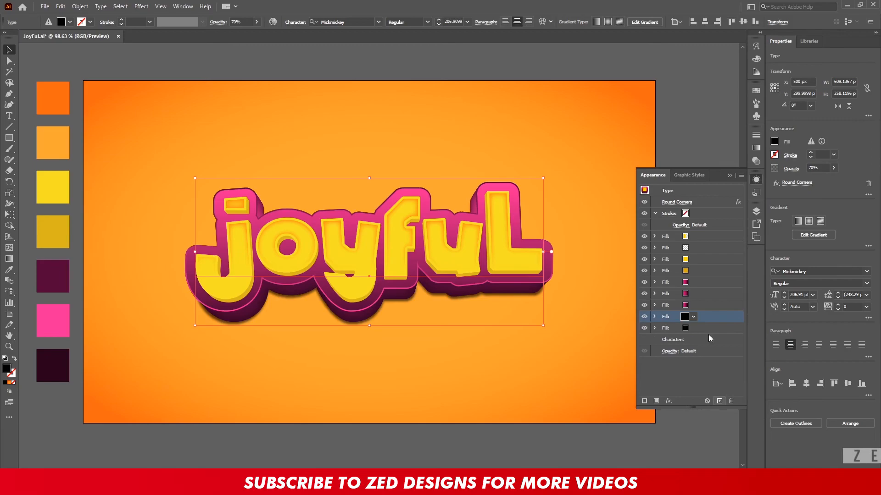
{"action": "left_click", "coordinate": [654, 328]}
{"action": "left_click", "coordinate": [686, 363]}
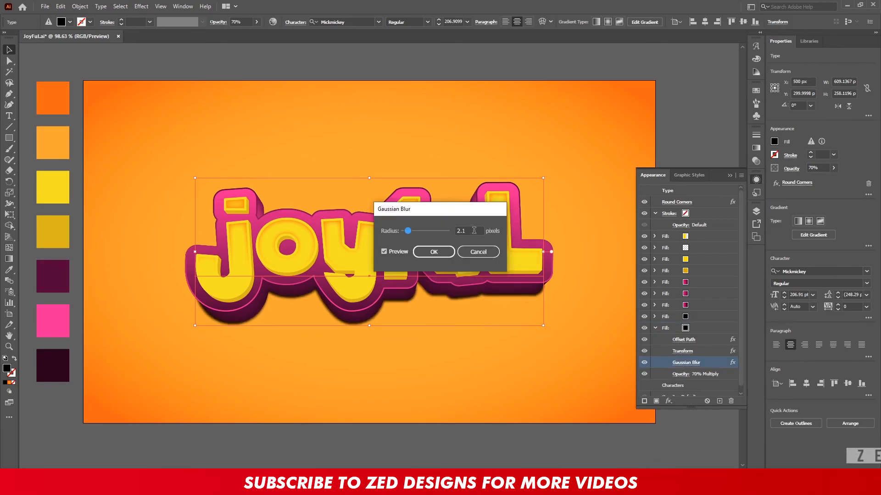
{"action": "left_click_drag", "start_coordinate": [474, 231], "coordinate": [417, 249]}
{"action": "type", "text": "5"}
{"action": "key", "text": "Return"}
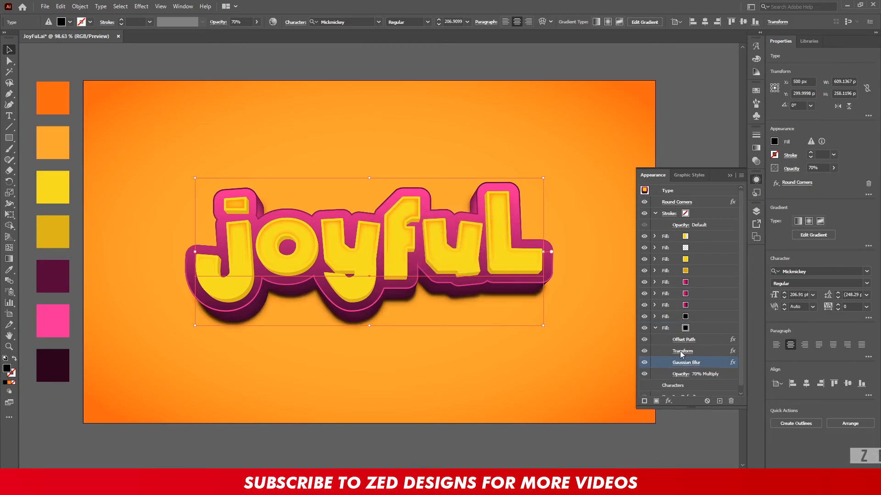
- Set the vertical move in the lower black fill's Transform effect to 35 px, after trying 30 px
{"action": "left_click", "coordinate": [680, 353]}
{"action": "key", "text": "Tab"}
{"action": "key", "text": "Tab"}
{"action": "key", "text": "Tab"}
{"action": "type", "text": "30"}
{"action": "key", "text": "shift+Tab"}
{"action": "key", "text": "Tab"}
{"action": "type", "text": "35"}
{"action": "key", "text": "Tab"}
{"action": "left_click", "coordinate": [718, 374]}
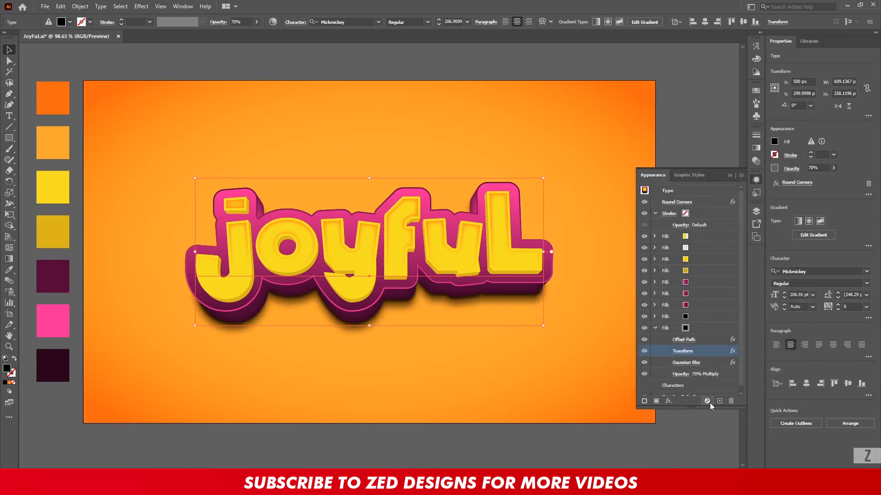
- Duplicate the lower black fill and set the bottommost copy's opacity to 40%
{"action": "left_click", "coordinate": [707, 328]}
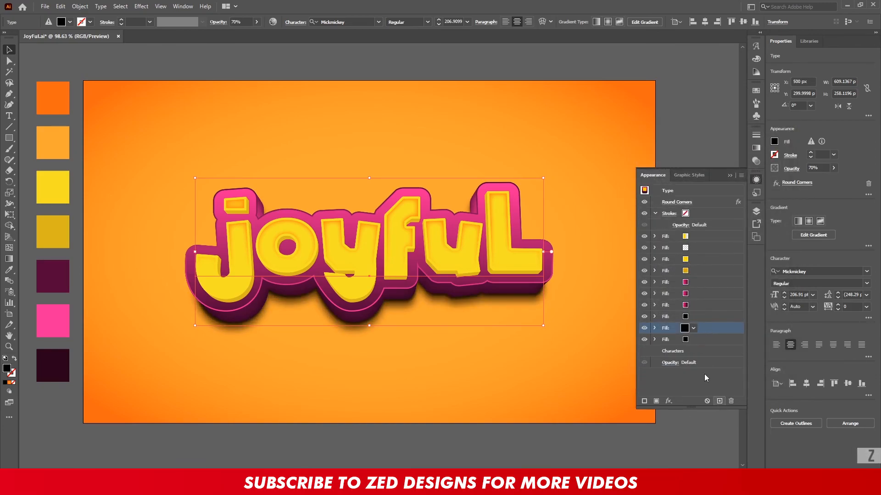
{"action": "left_click", "coordinate": [719, 401]}
{"action": "left_click", "coordinate": [680, 385]}
{"action": "type", "text": "40"}
{"action": "key", "text": "Return"}
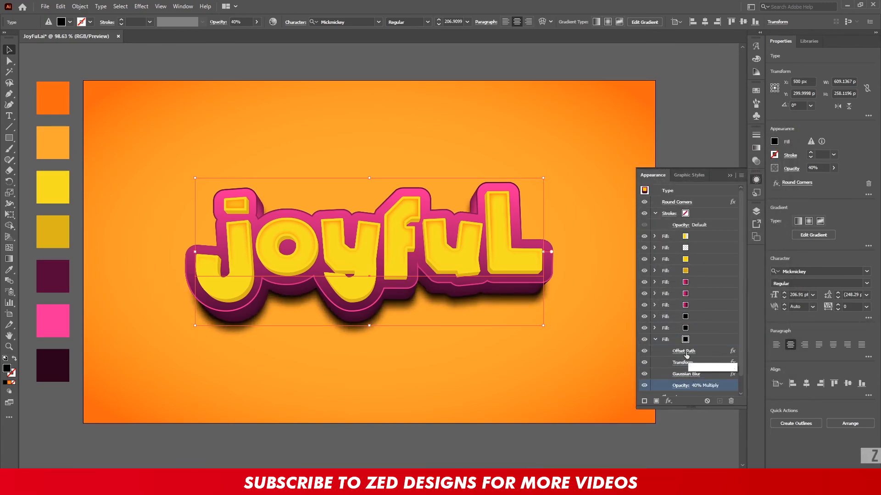
- Set the vertical move in the bottommost black fill's Transform effect to 50 px
{"action": "left_click", "coordinate": [682, 362]}
{"action": "key", "text": "Tab"}
{"action": "key", "text": "Tab"}
{"action": "key", "text": "Tab"}
{"action": "type", "text": "50"}
{"action": "key", "text": "Tab"}
{"action": "left_click", "coordinate": [718, 373]}
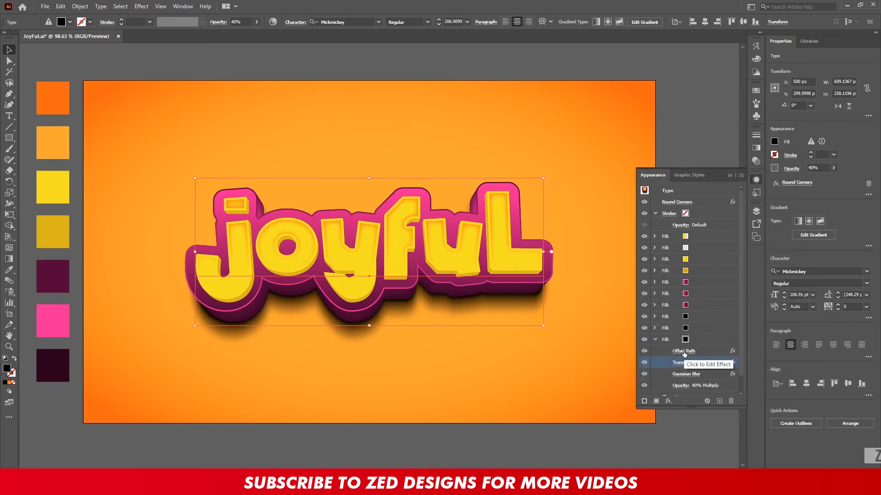
- Set the bottommost black fill's Gaussian Blur radius to 9 pixels and deselect the text
{"action": "left_click", "coordinate": [682, 375]}
{"action": "type", "text": "9"}
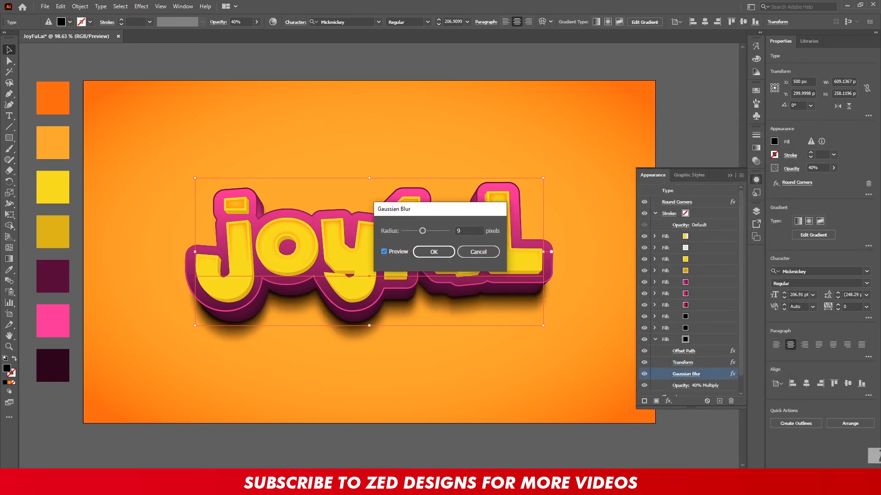
{"action": "left_click", "coordinate": [444, 252]}
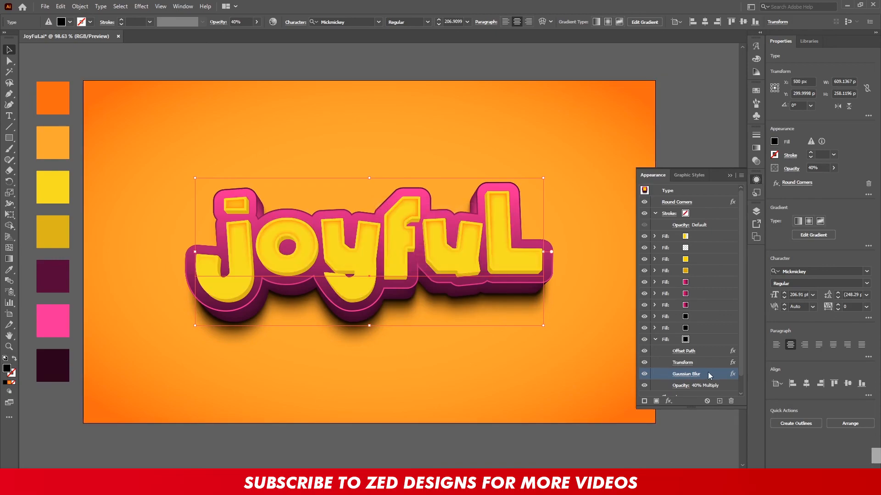
{"action": "left_click", "coordinate": [655, 340]}
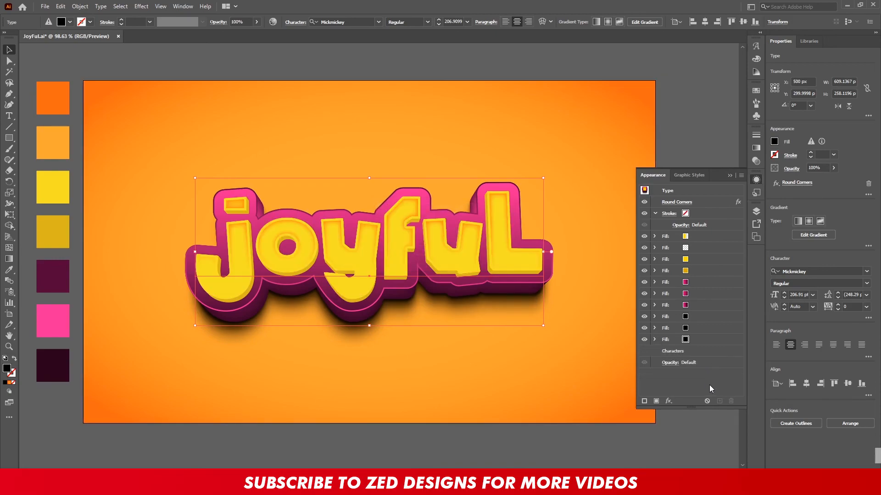
{"action": "left_click", "coordinate": [681, 119]}
{"action": "left_click_drag", "start_coordinate": [550, 126], "coordinate": [531, 124]}
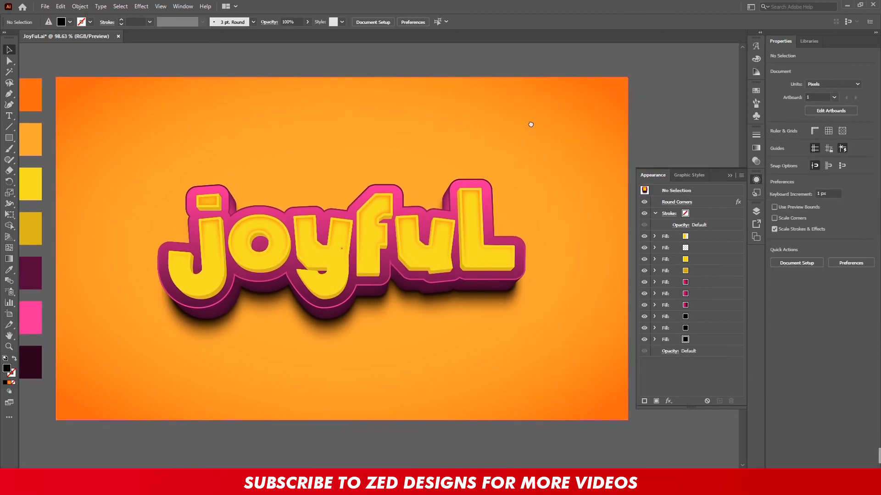